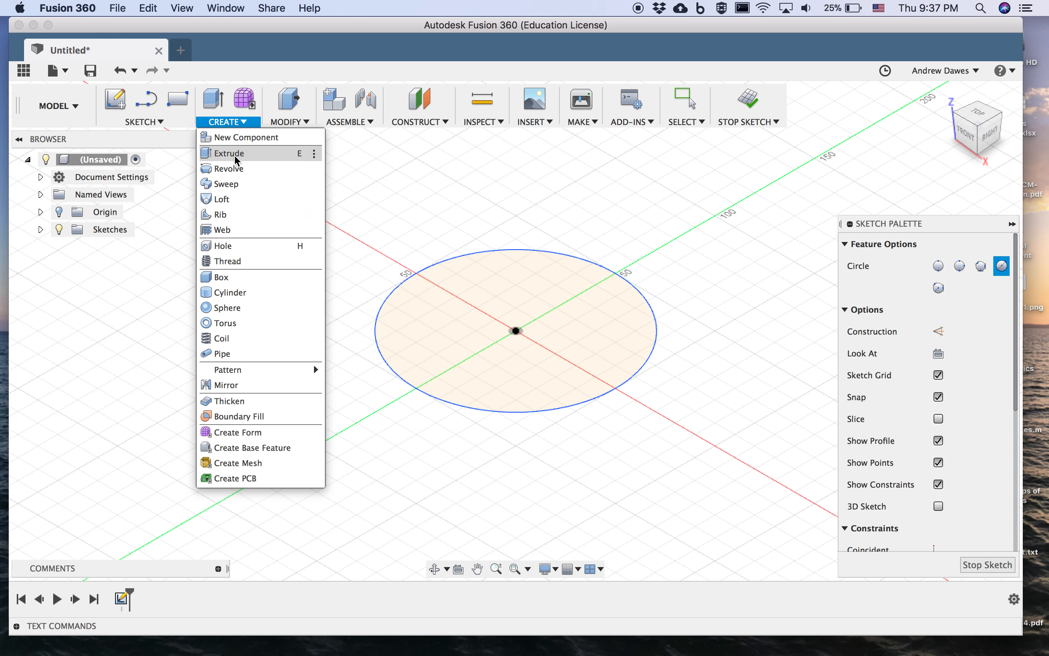
Step: Extrude the circle profile 100 mm upward into a solid cylinder
left_click(236, 157)
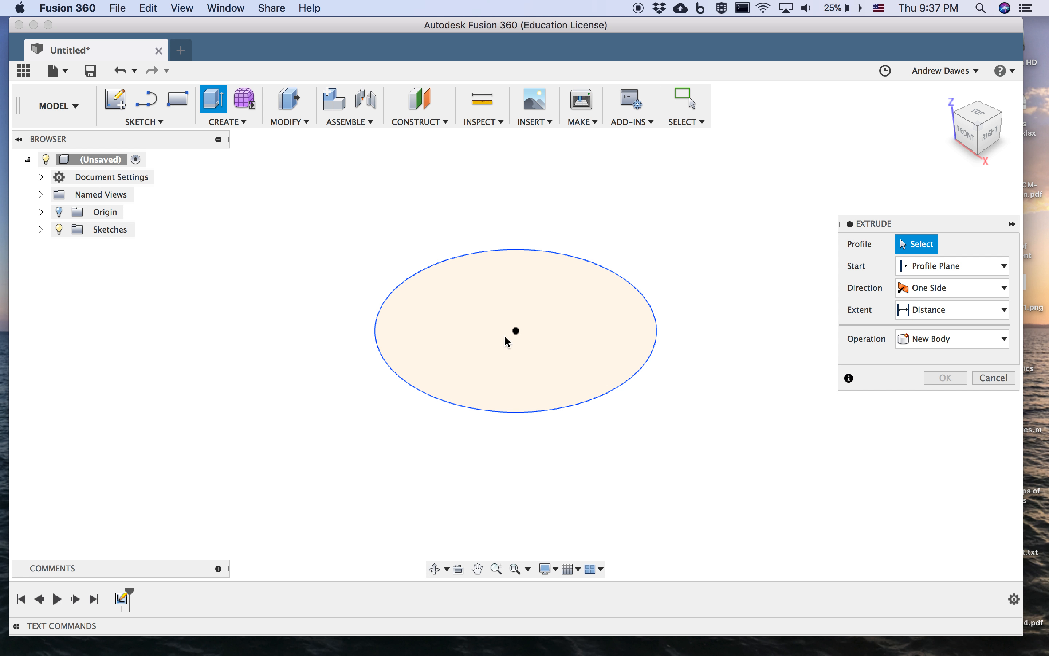
left_click(551, 298)
left_click_drag(516, 310, 509, 162)
type("100mm")
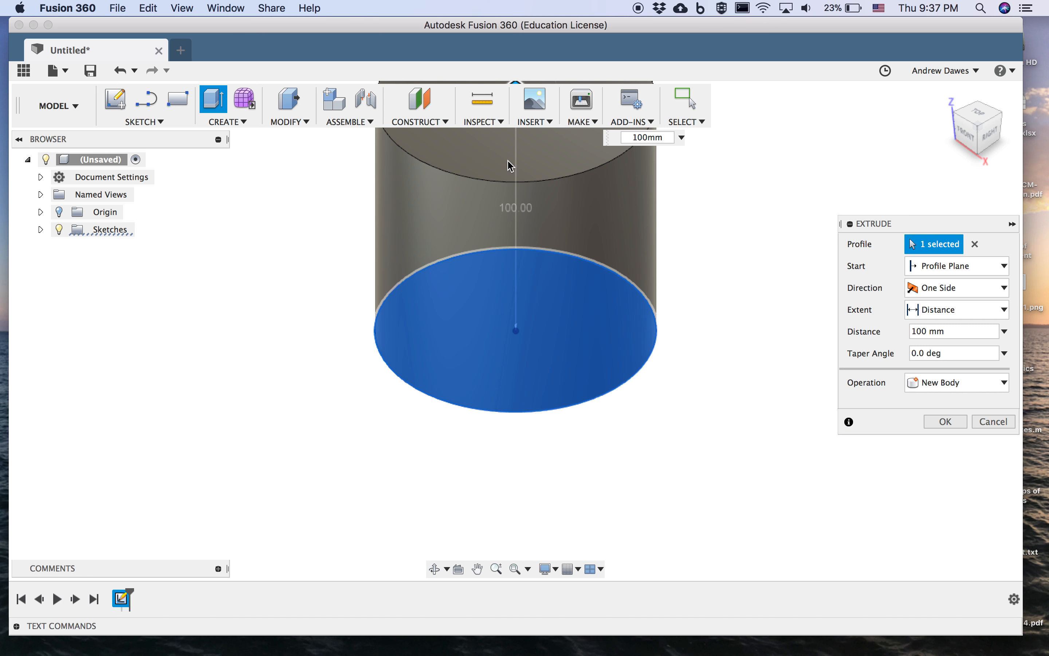
key("Return")
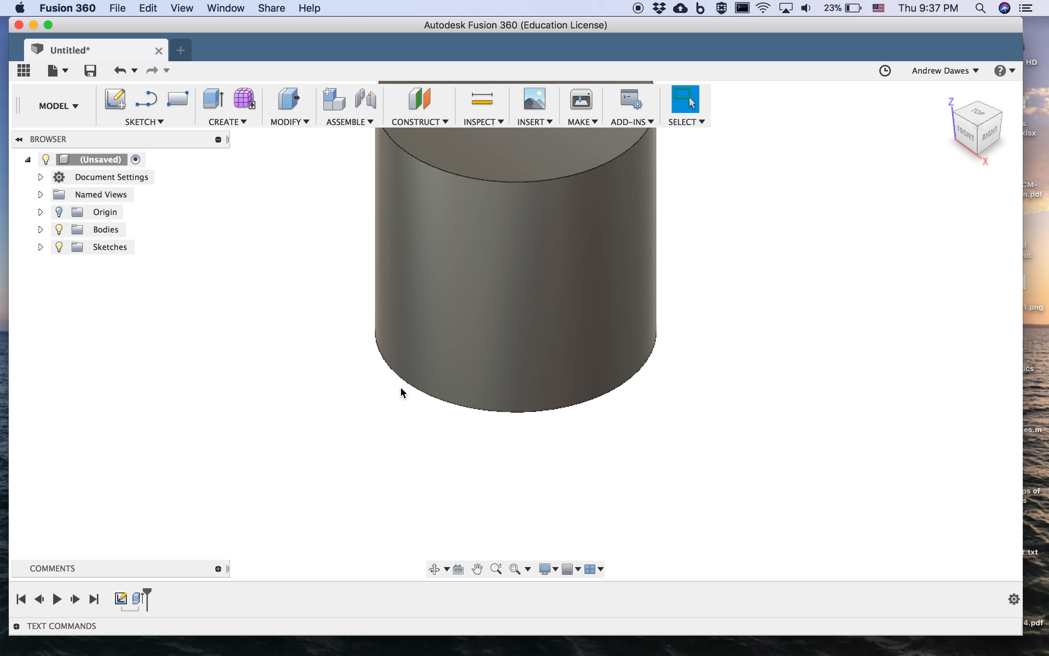
Step: Sketch a rectangle about 60 mm wide on the cylinder's base plane, running from in front of the cylinder to the red axis
mouse_move(514, 357)
middle_mouse_down("shift")
mouse_move(487, 434)
mouse_move(586, 389)
mouse_move(516, 392)
mouse_move(480, 428)
middle_mouse_up("shift")
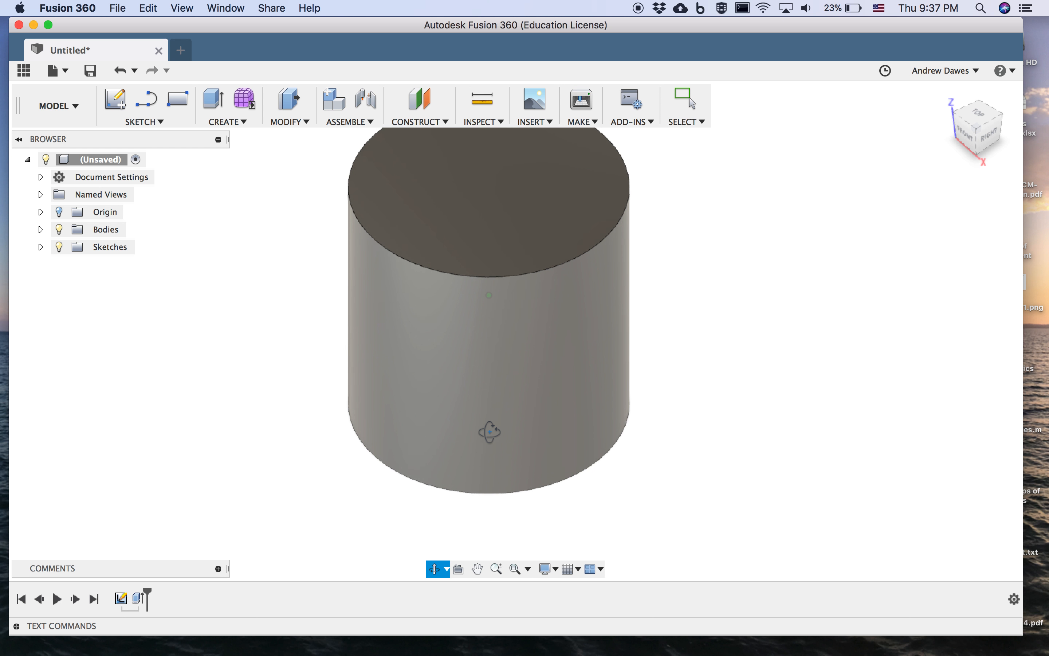
left_click(117, 100)
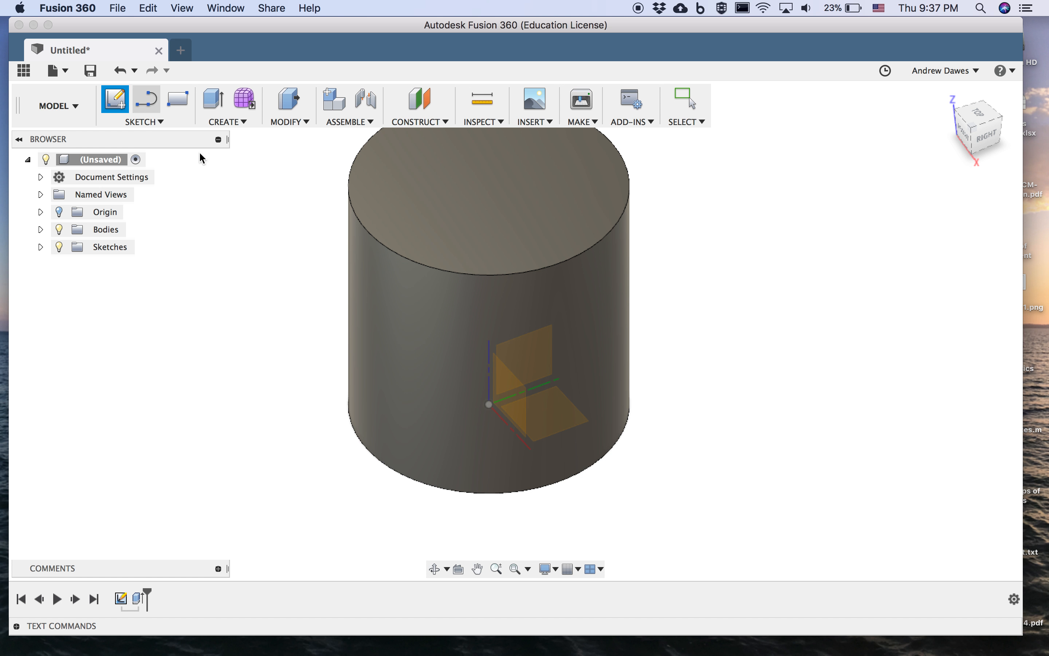
left_click(557, 422)
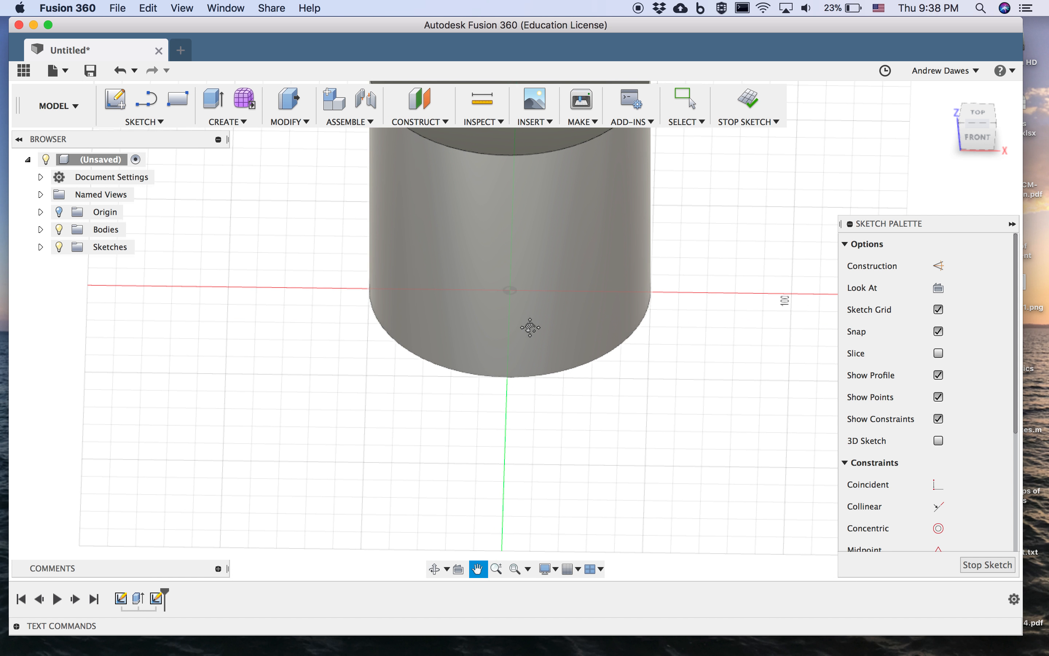
left_click(178, 100)
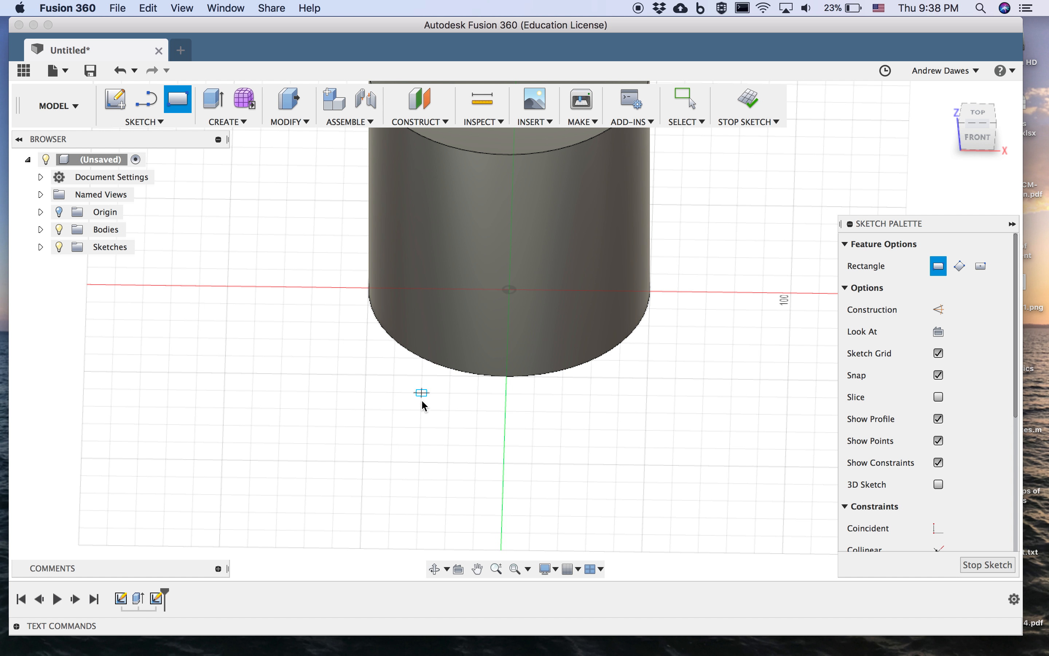
left_click(419, 444)
type("60")
key("Tab")
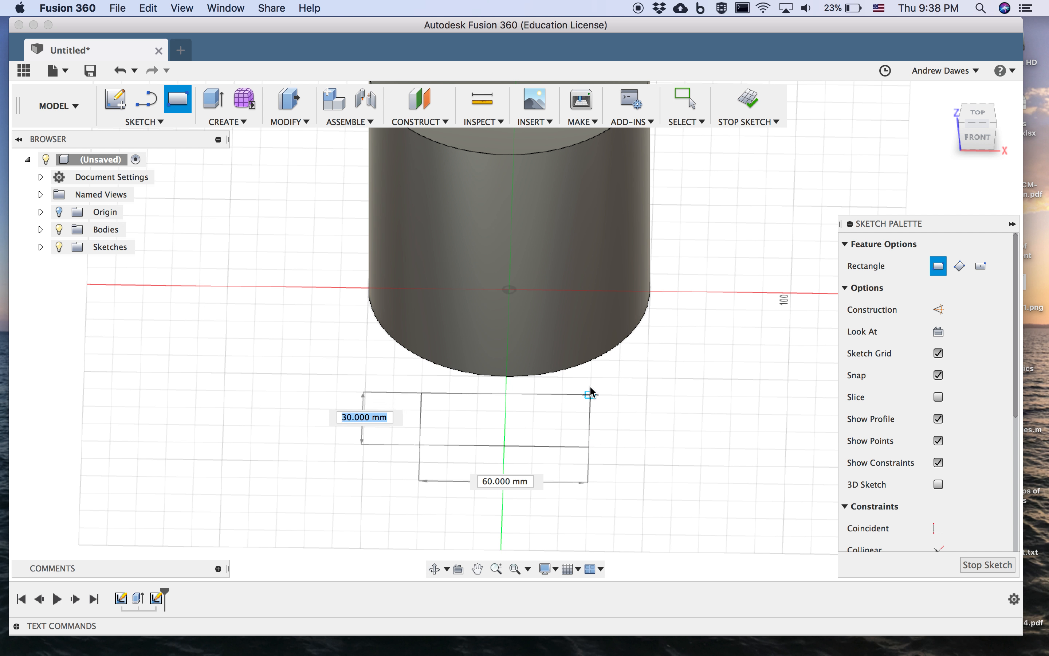
left_click(596, 294)
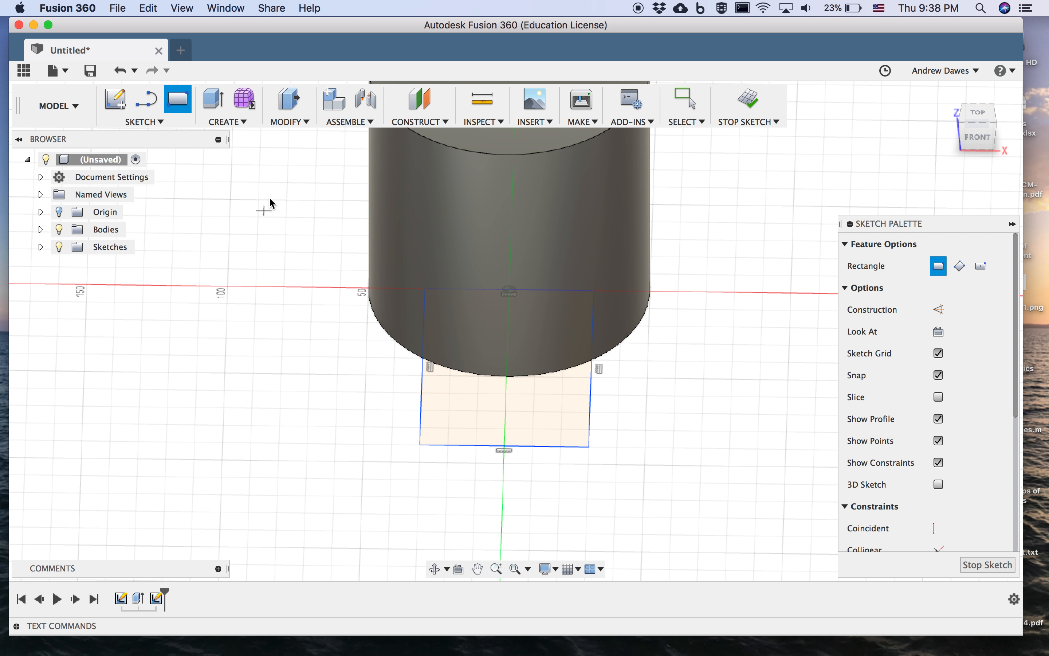
Step: Extrude the rectangle 50 mm upward and join it to the cylinder as a block
left_click(214, 100)
left_click(485, 403)
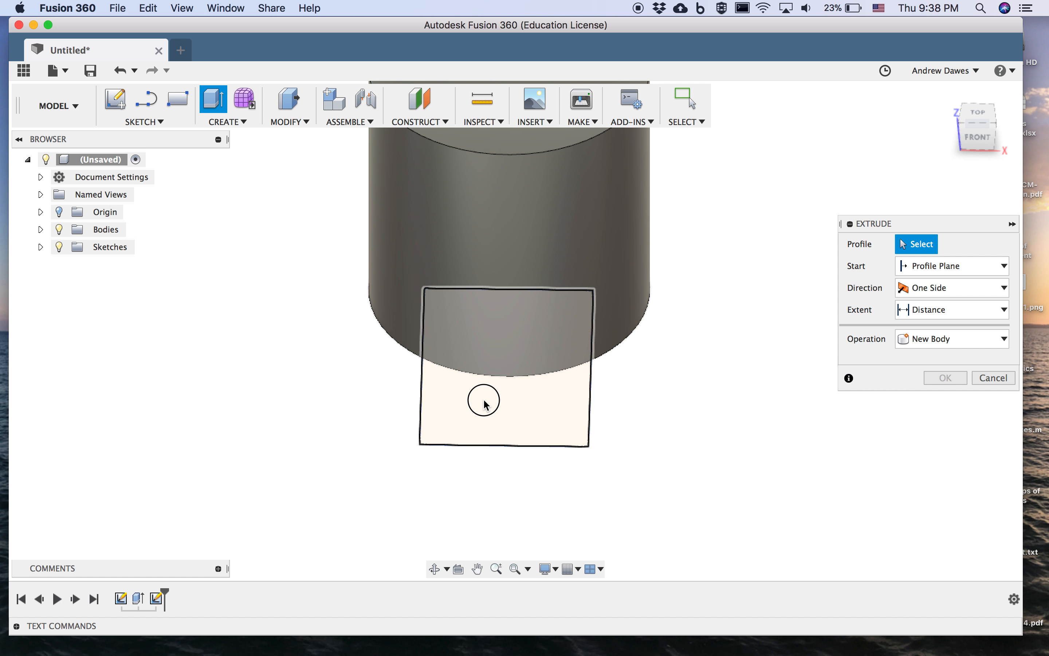
left_click(485, 403)
left_click_drag(510, 362, 507, 274)
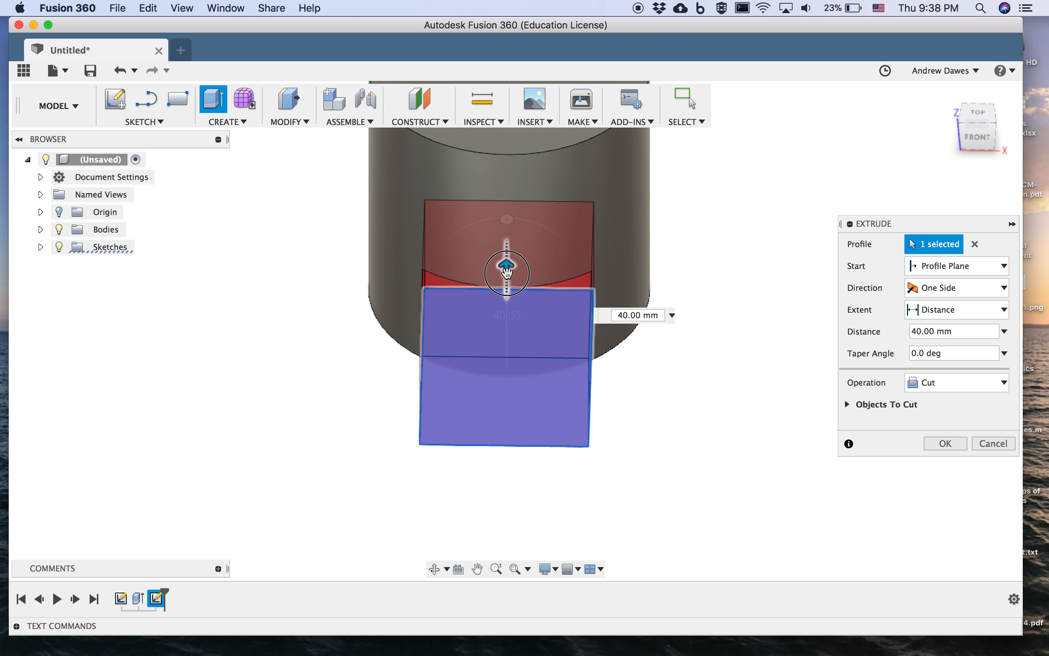
middle_click_drag(675, 422, 543, 368)
left_click_drag(720, 326, 719, 297)
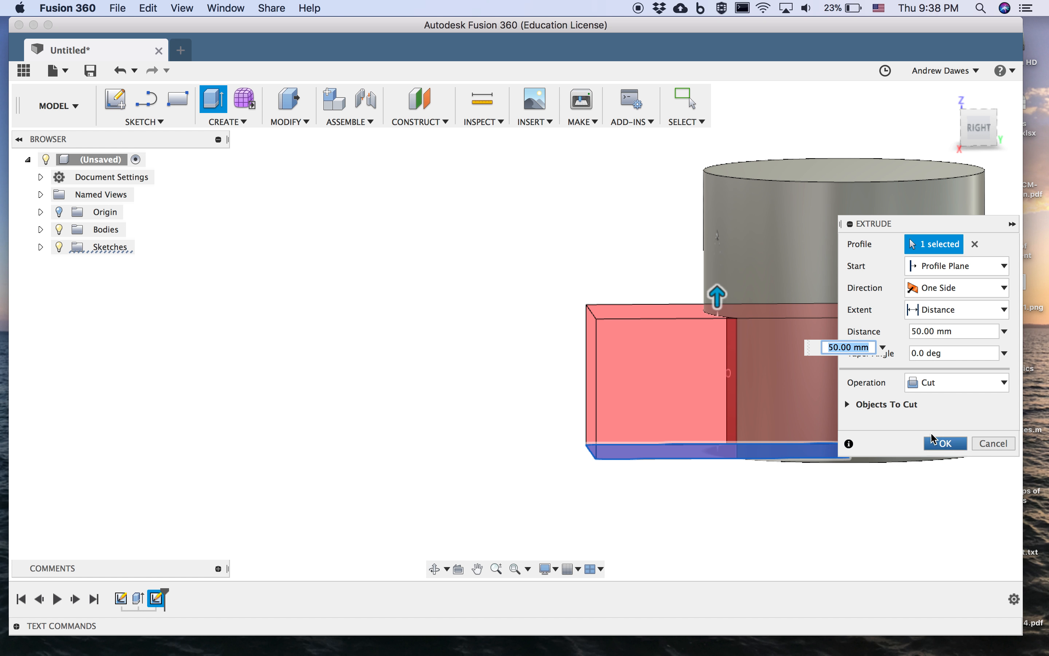
middle_click_drag(555, 390, 426, 394, "shift")
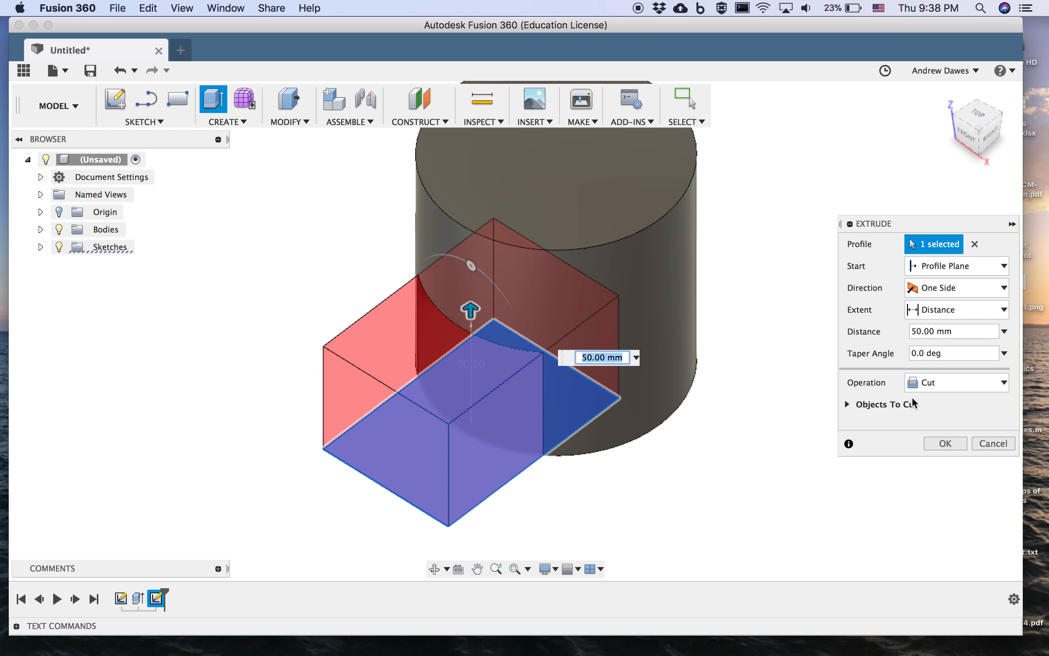
left_click(925, 383)
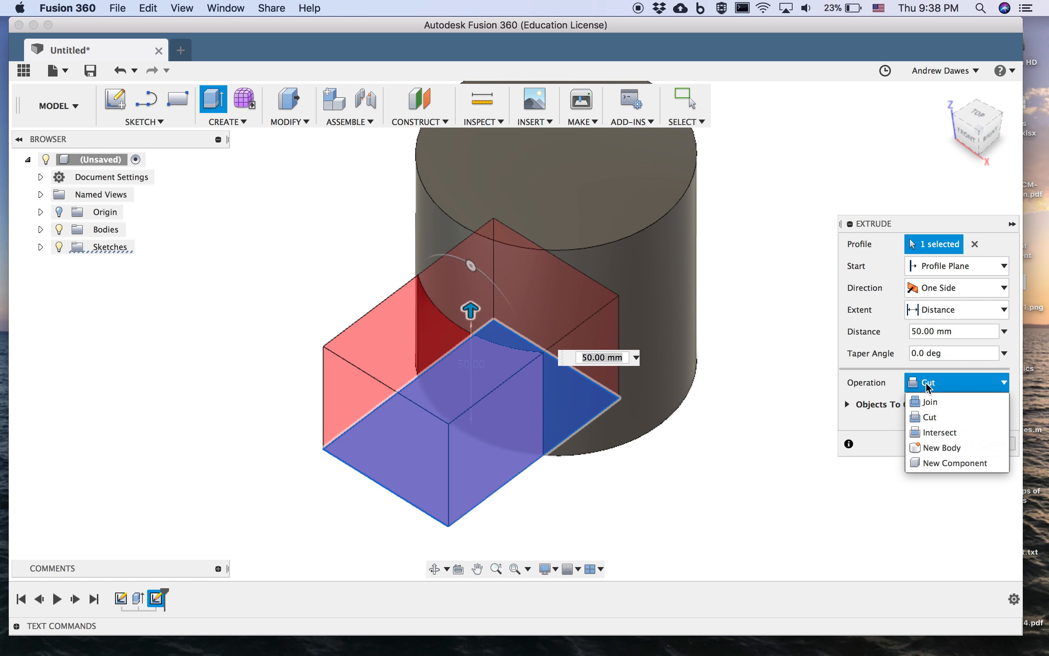
left_click(934, 401)
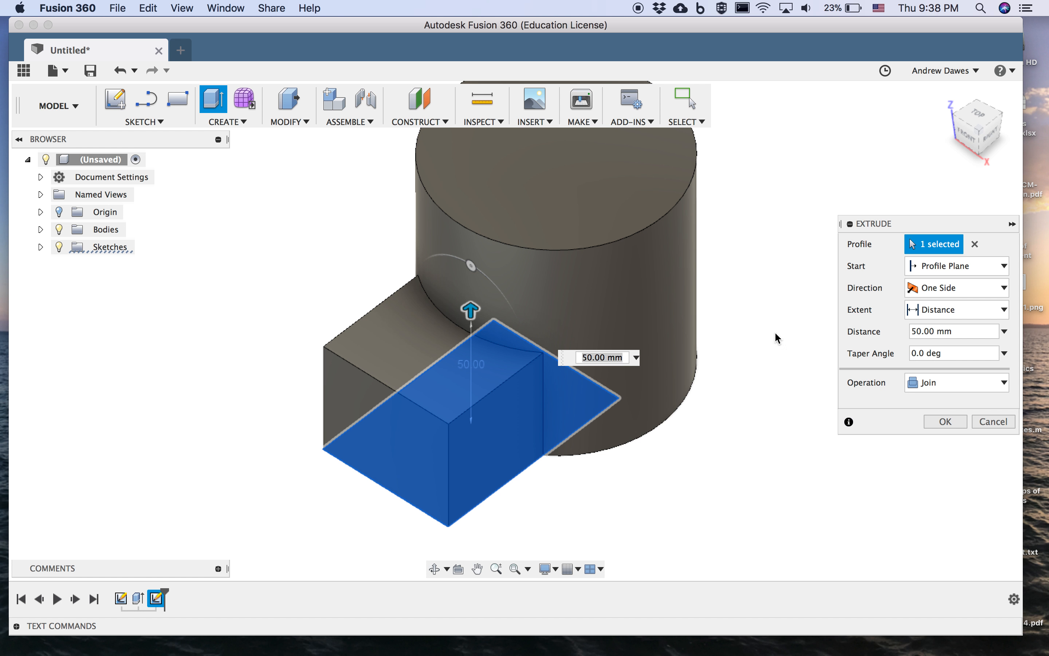
left_click(947, 420)
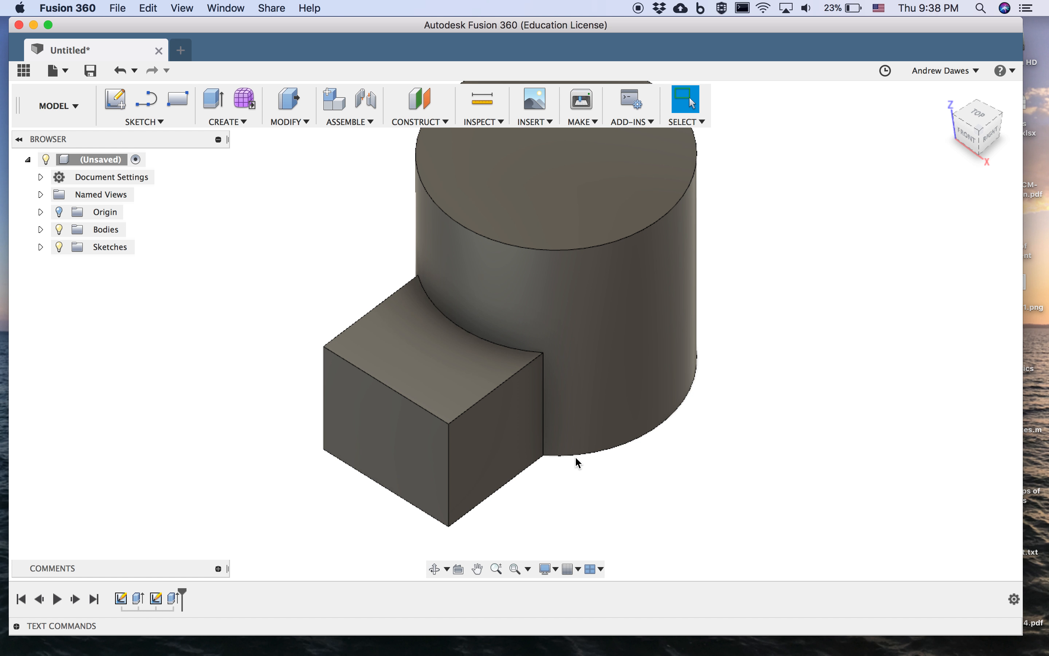
middle_click_drag(462, 401, 523, 412, "shift")
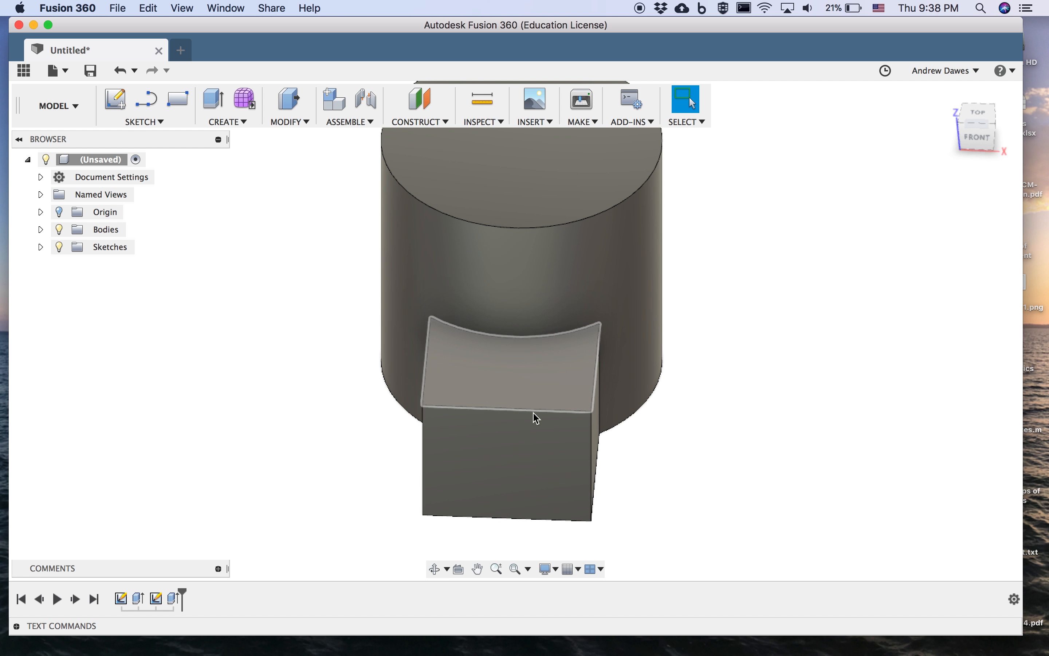
middle_click_drag(679, 390, 393, 335, "shift")
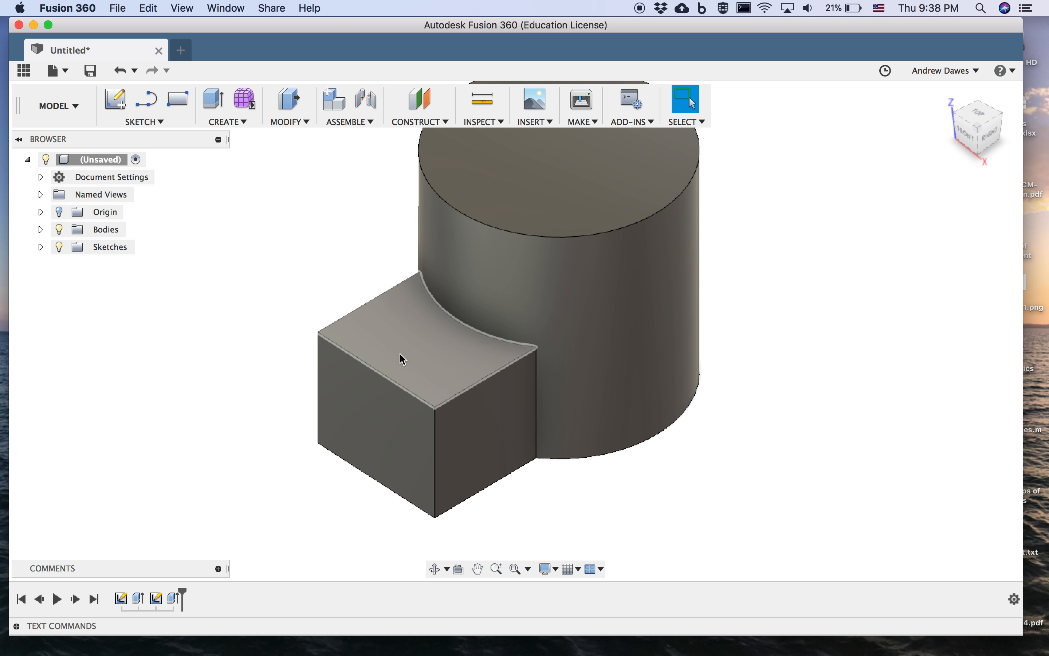
left_click(226, 122)
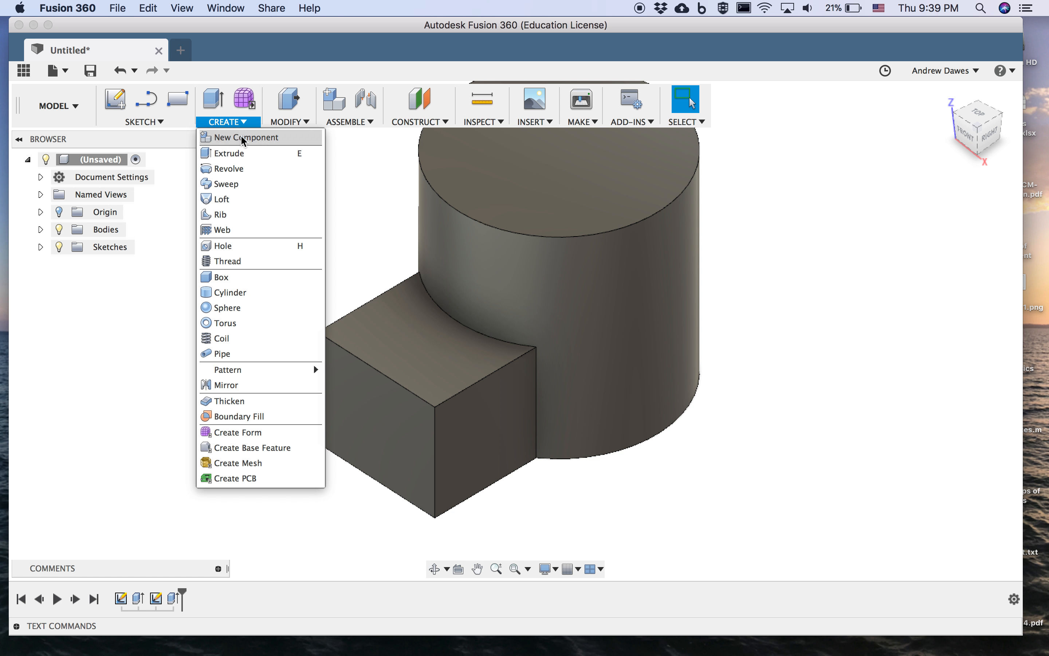
left_click(164, 308)
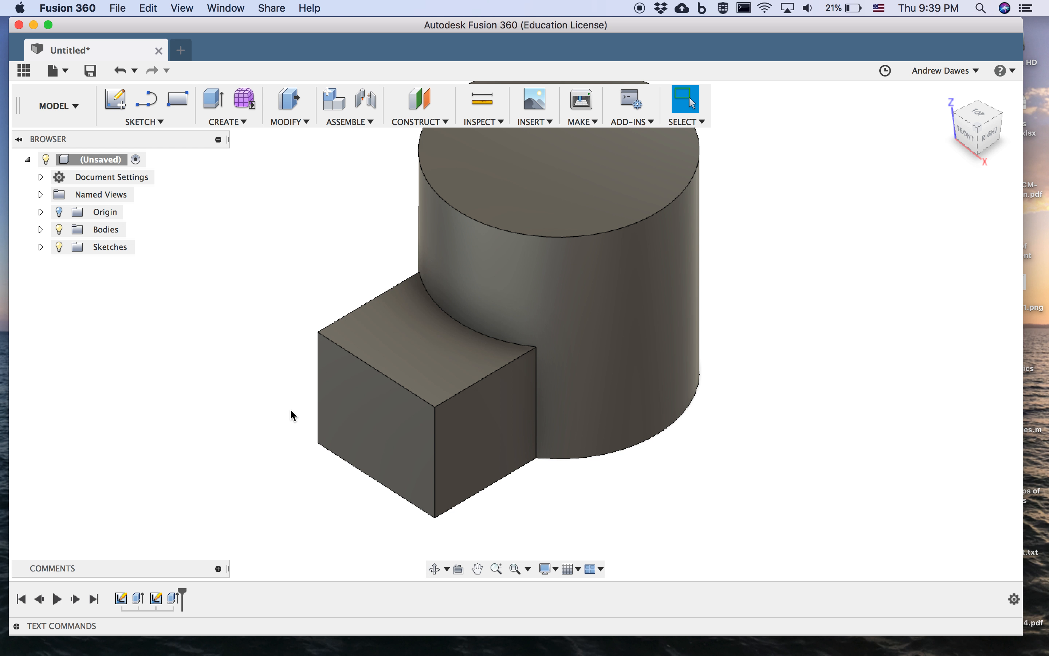
Step: Construct a midplane between the two opposite side faces of the block
middle_click_drag(278, 393, 323, 418, "shift")
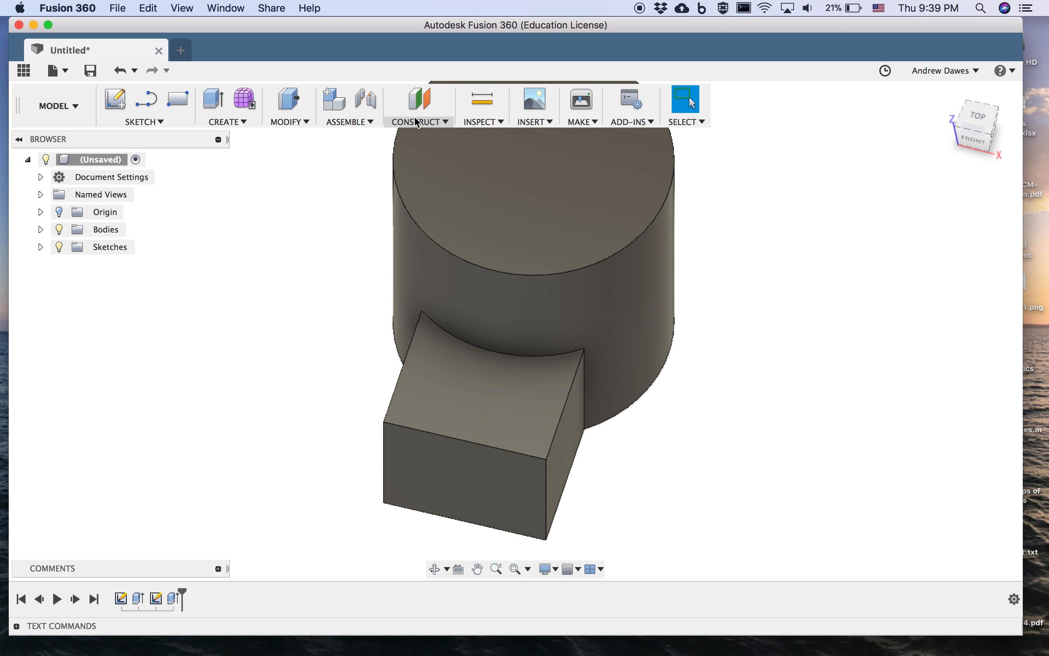
left_click(419, 122)
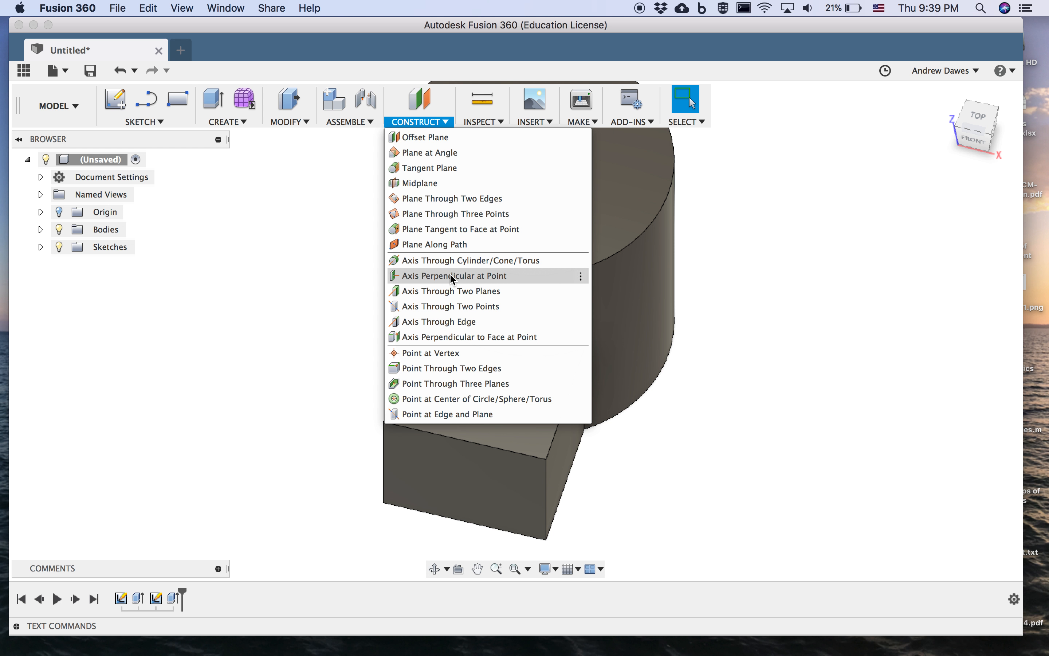
left_click(443, 183)
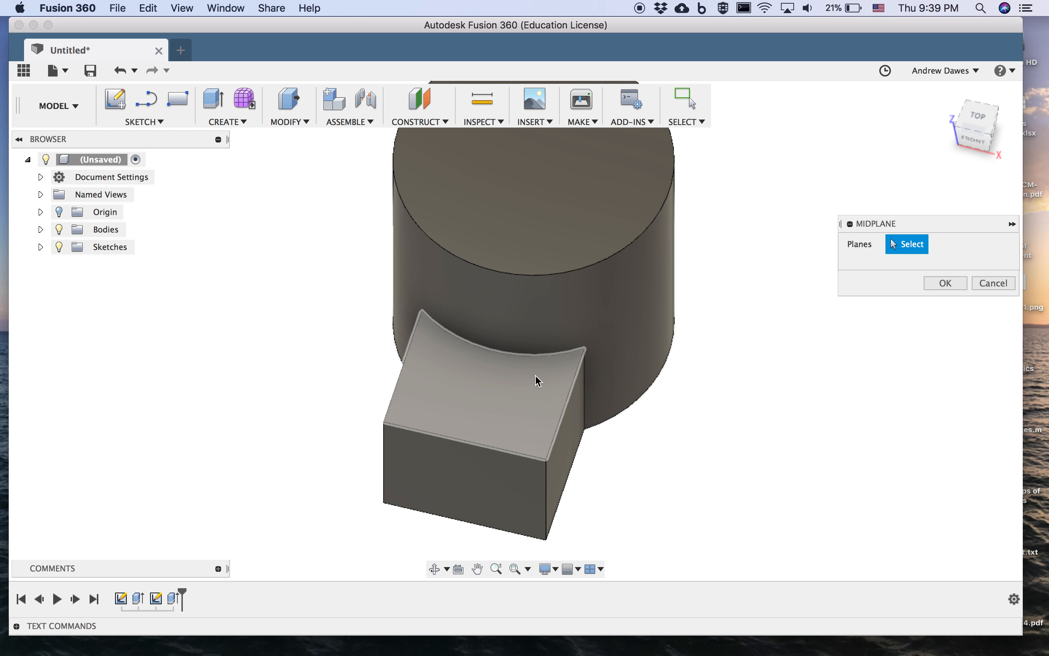
left_click(564, 445)
middle_click_drag(366, 433, 469, 447, "shift")
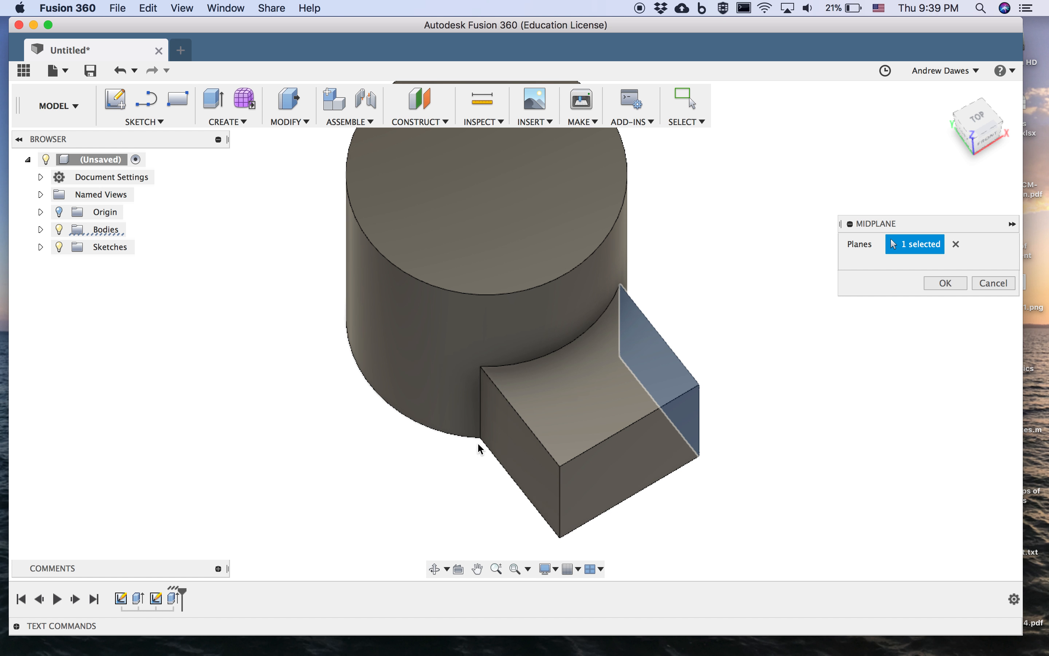
left_click(499, 438)
middle_click_drag(785, 454, 645, 389, "shift")
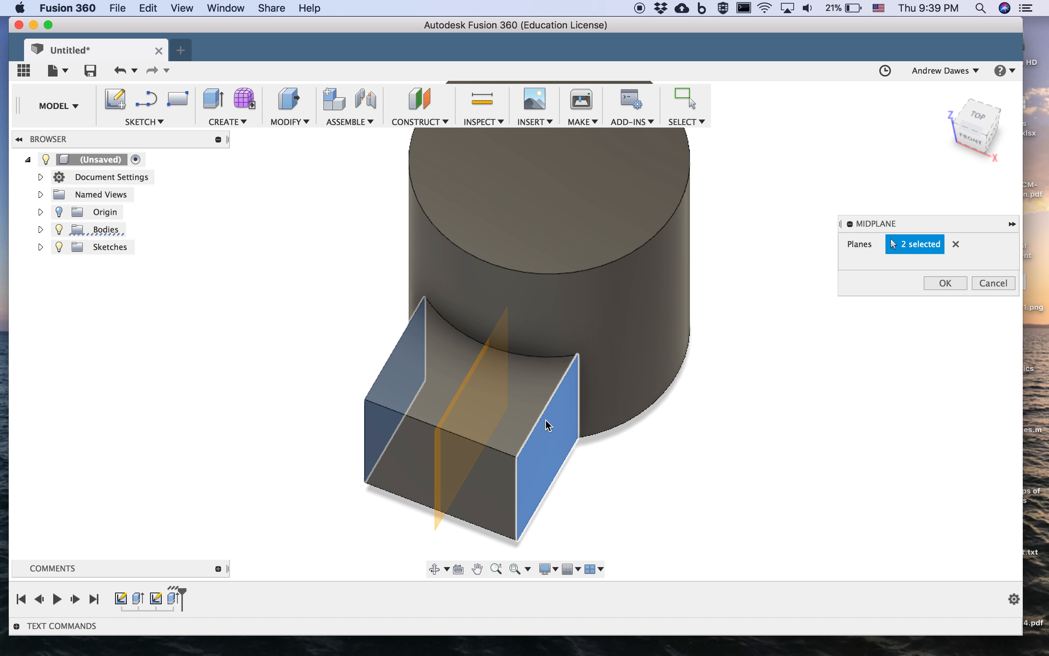
Step: Try to place a simple hole on the block's top face near the midplane
left_click(223, 121)
left_click(231, 246)
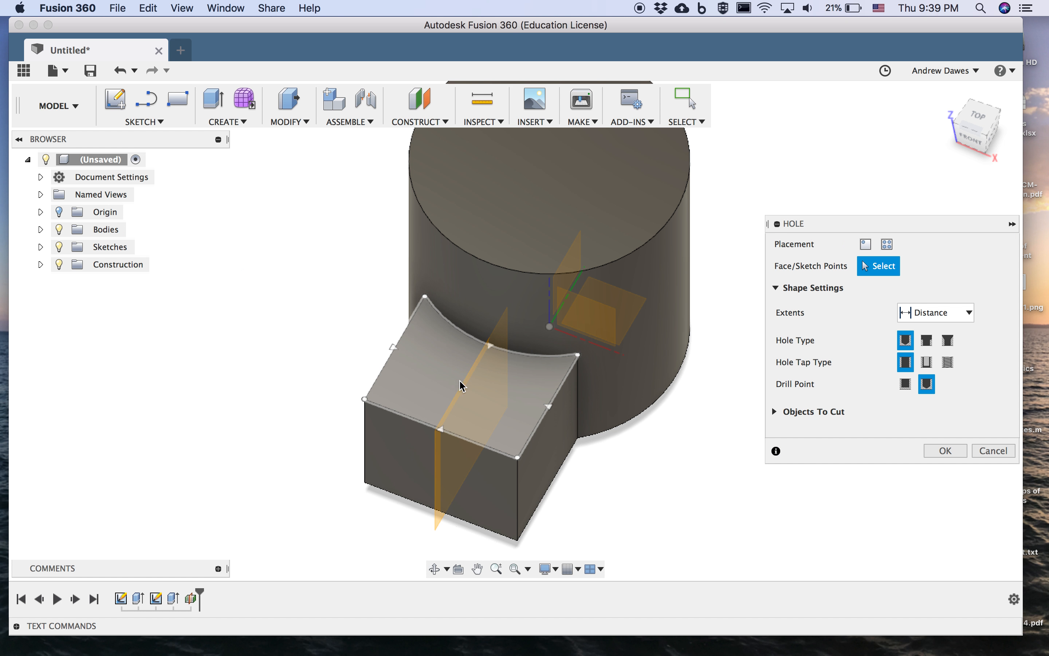
left_click(489, 401)
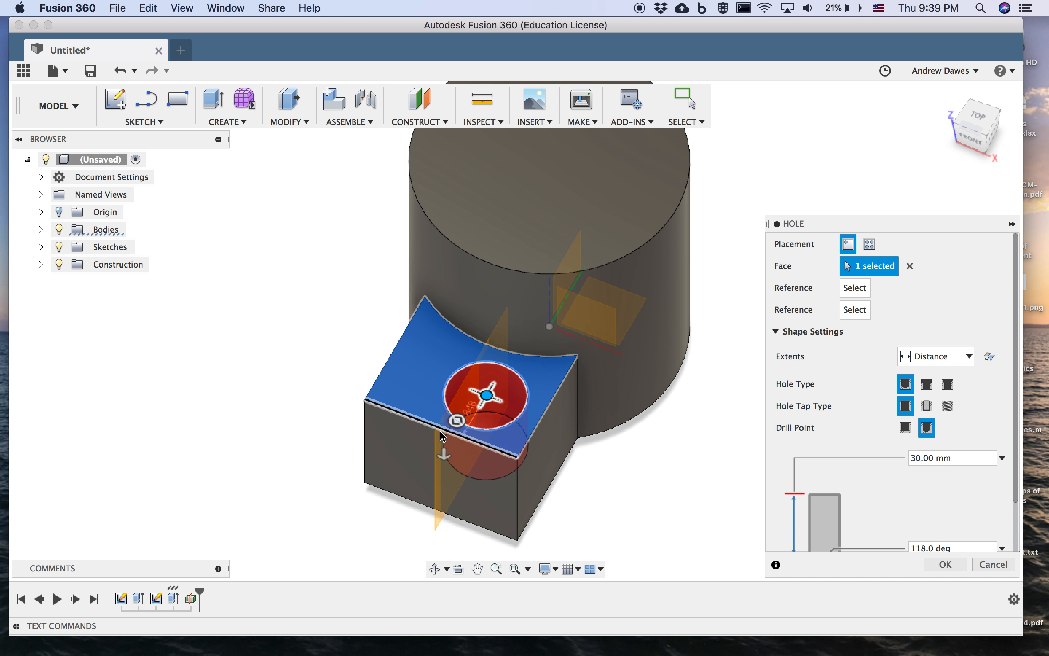
scroll(440, 428, "up", 5)
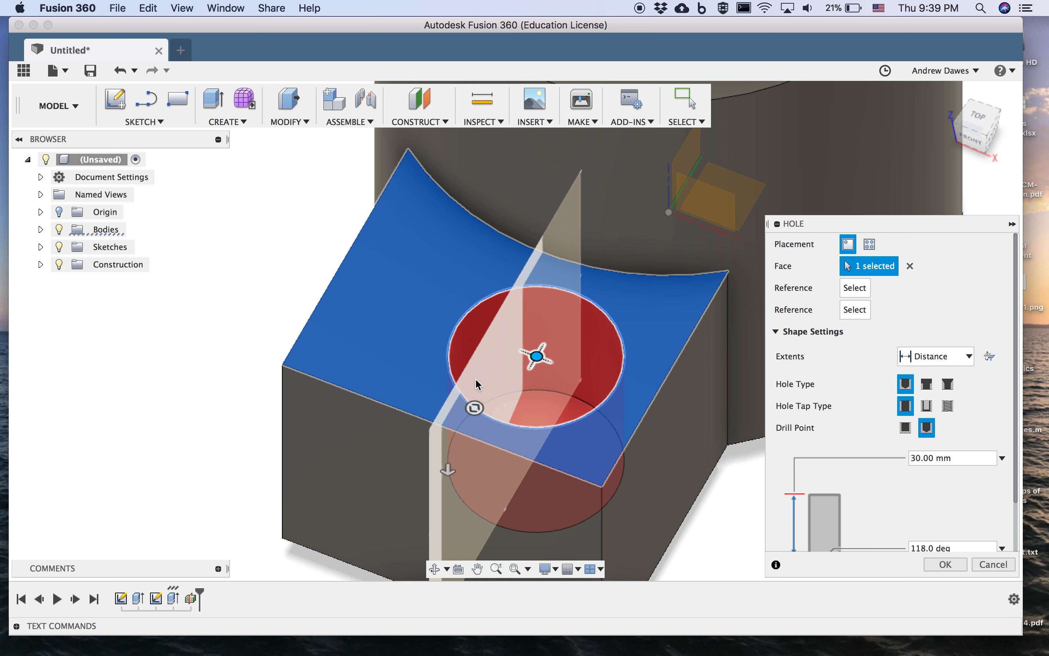
left_click(476, 379)
right_click_drag(403, 376, 503, 406)
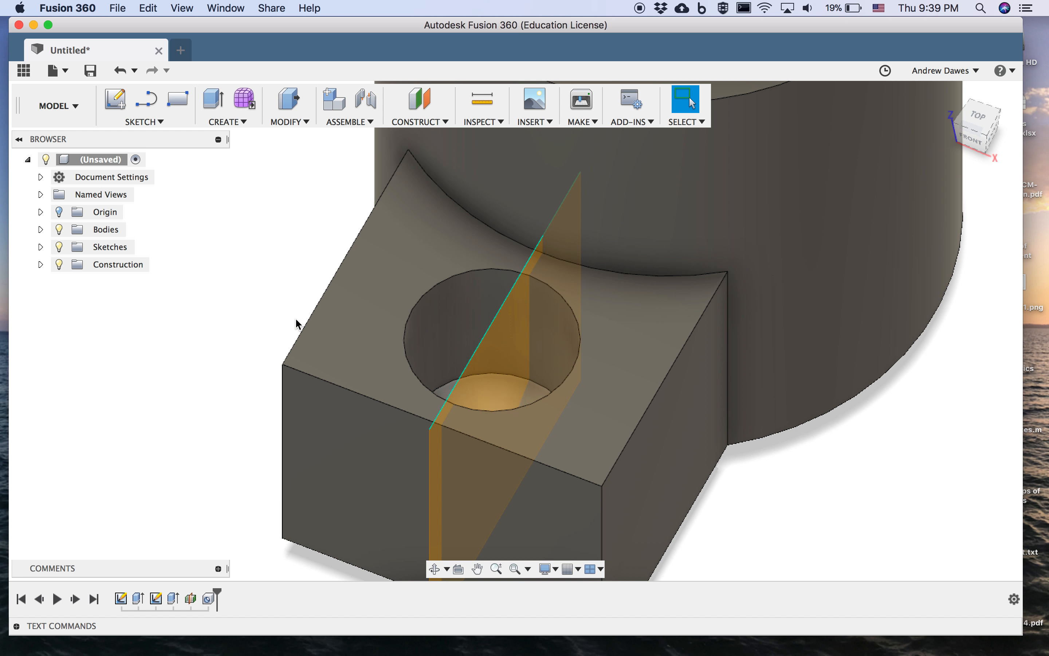
Step: Undo the hole and the midplane, and restore the midplane
key("super+z")
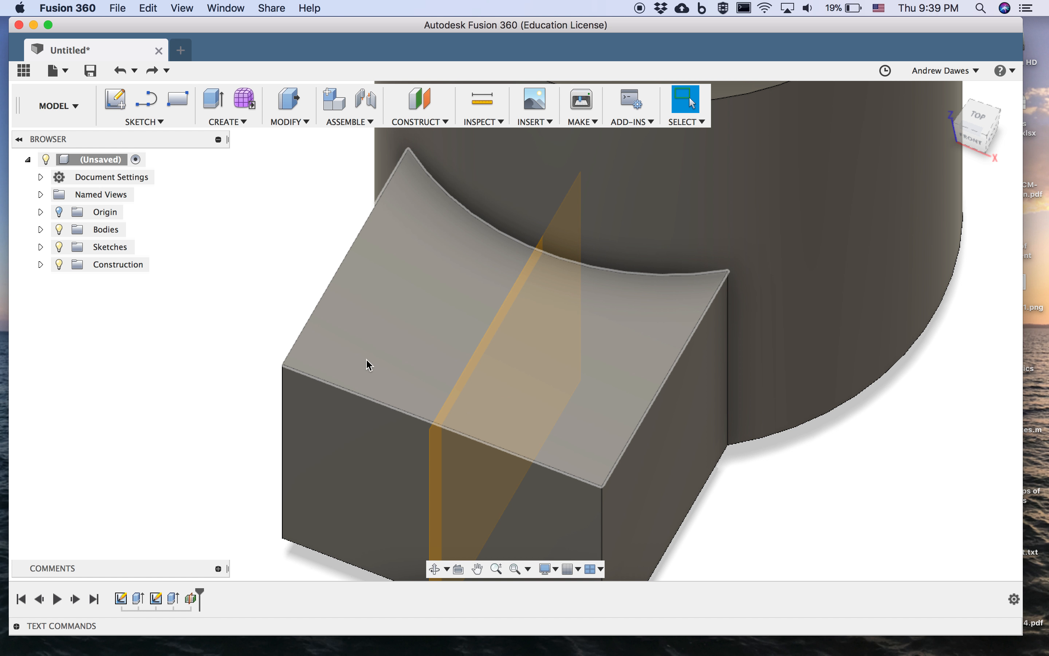
key("super+z")
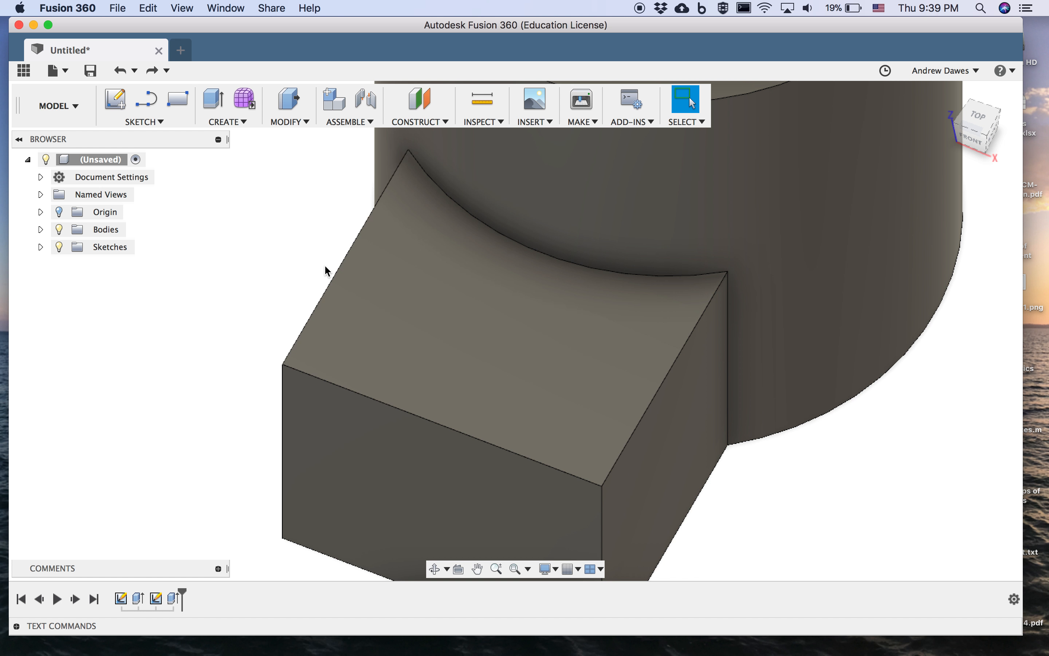
left_click(152, 71)
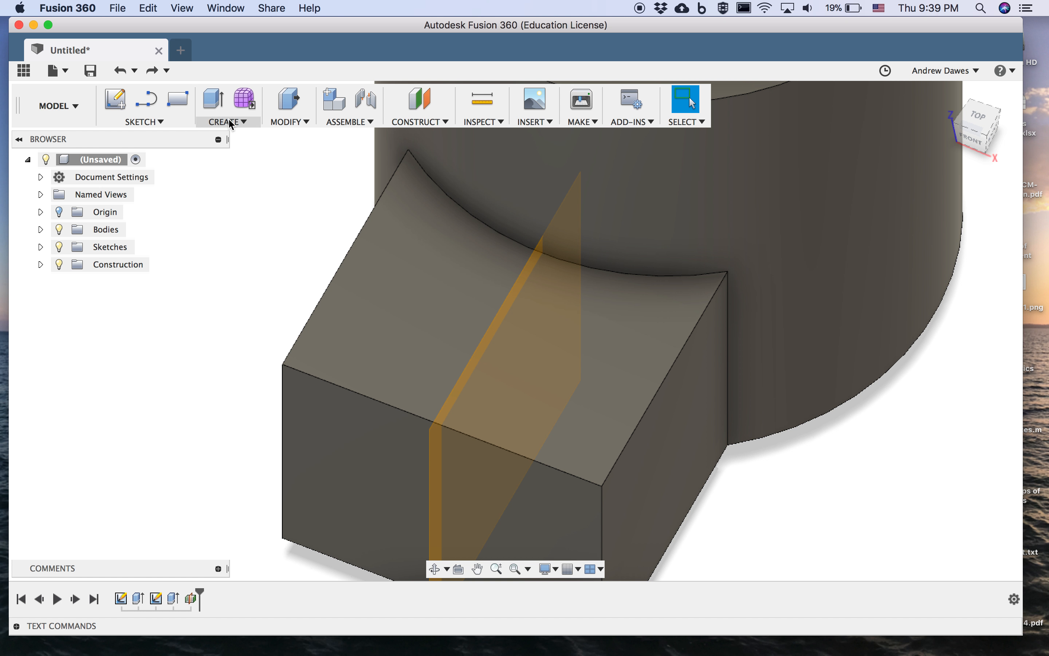
Step: Start a hole on the block's top face and position its center on the midplane, 30 mm from the block's side edge
left_click(241, 123)
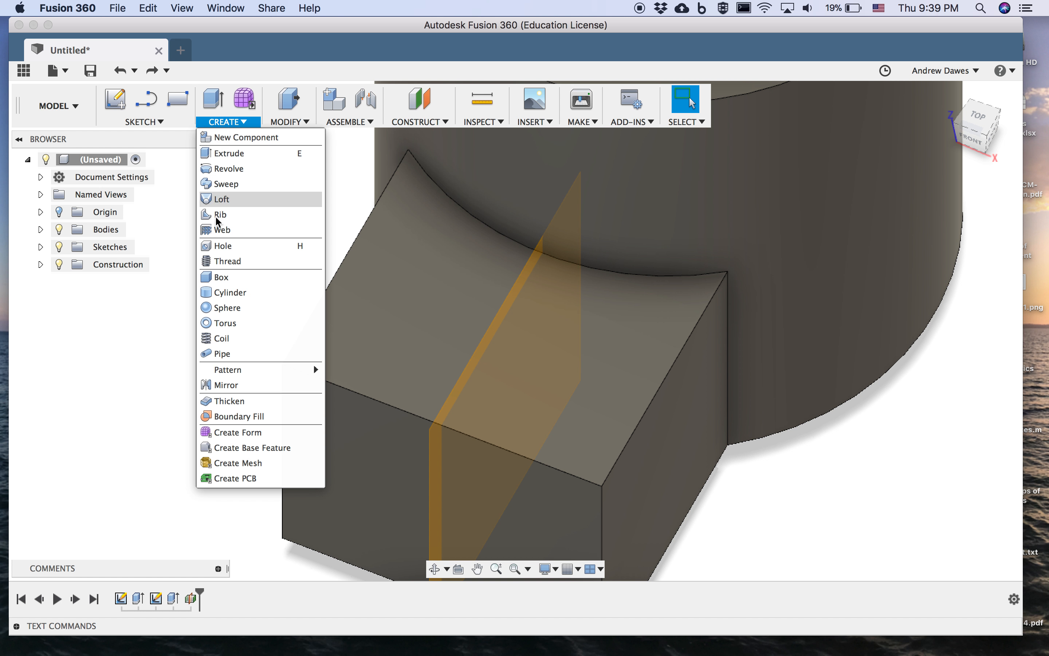
left_click(231, 246)
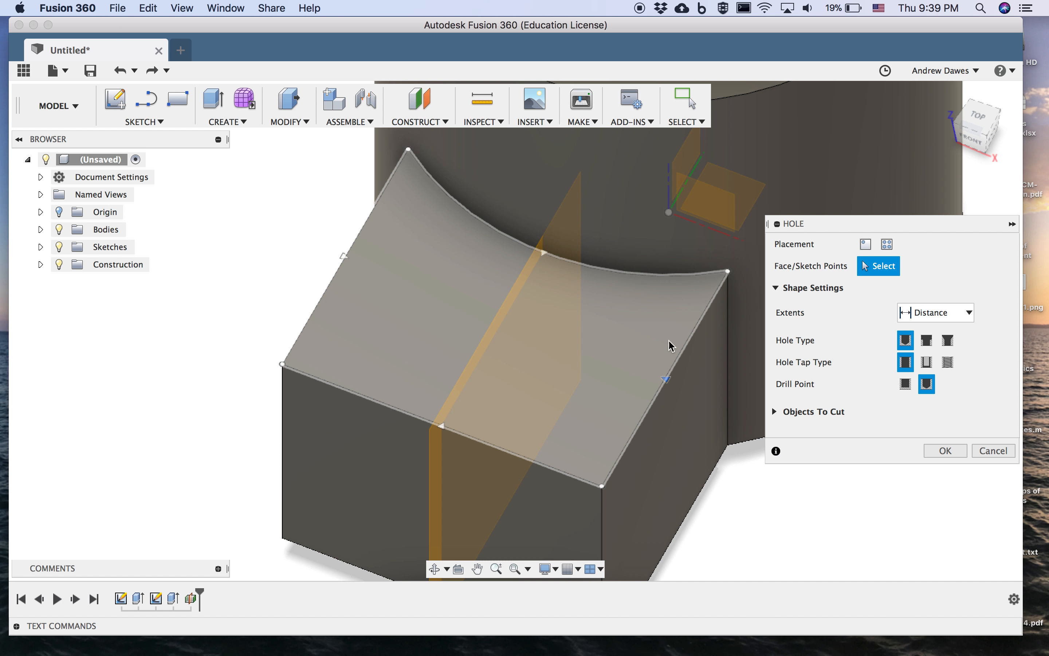
left_click(620, 345)
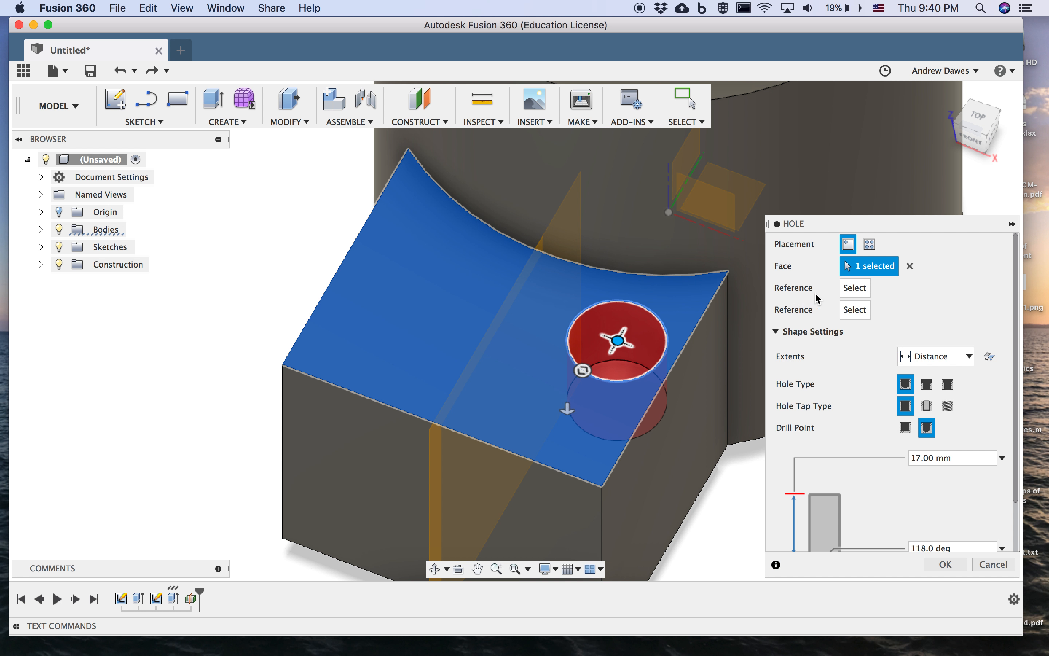
left_click(855, 288)
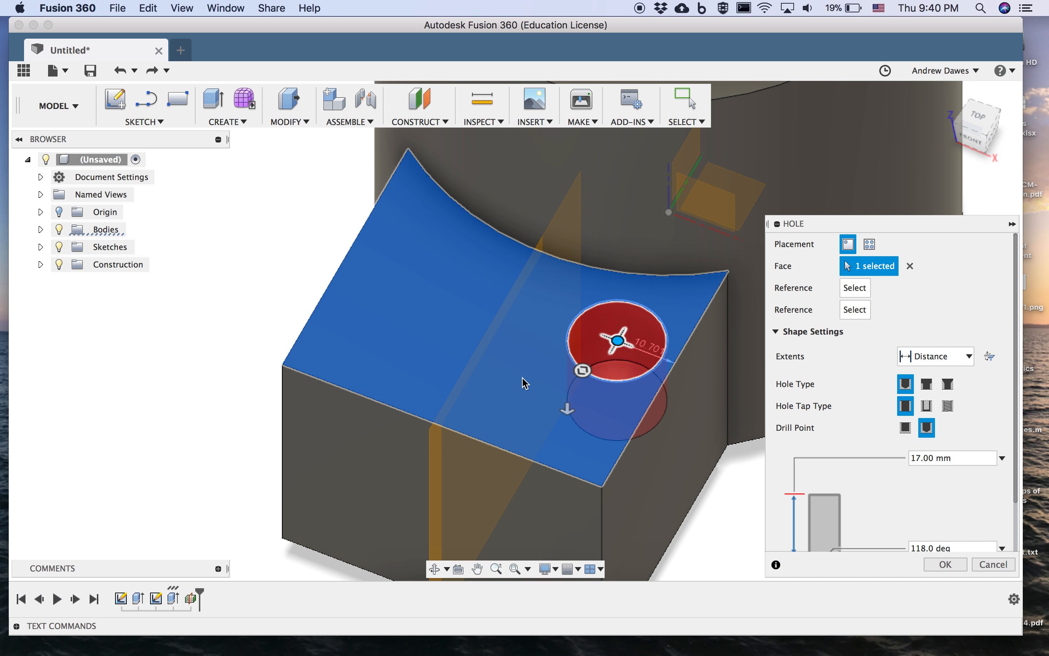
left_click(473, 379)
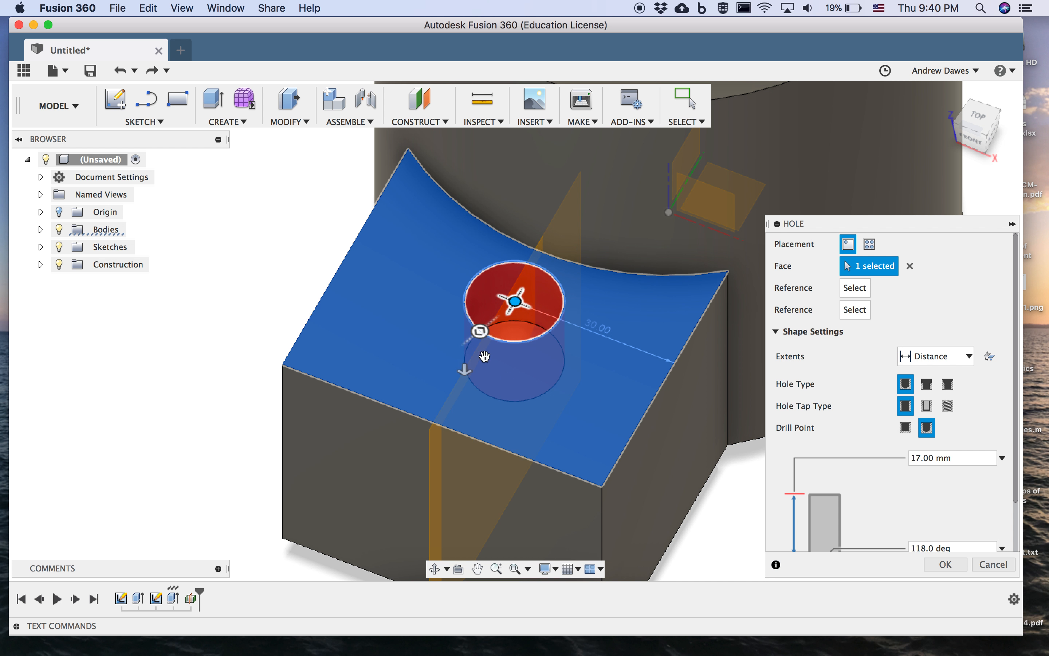
middle_click_drag(279, 321, 299, 323, "shift")
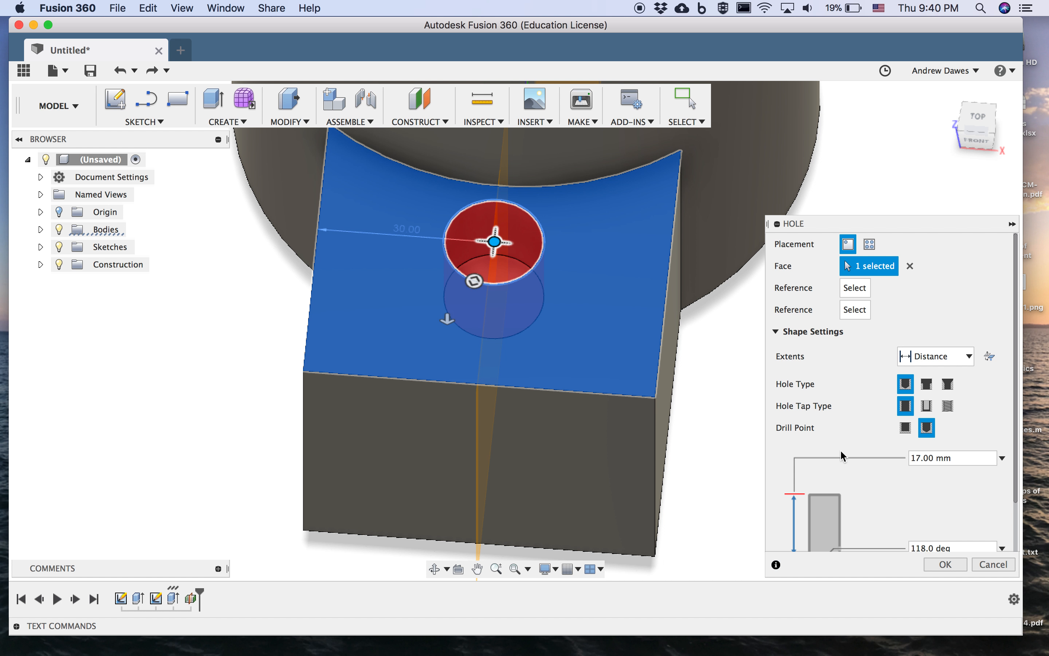
Step: Make the hole a counterbore type with a flat drill point
left_click(926, 390)
left_click(928, 386)
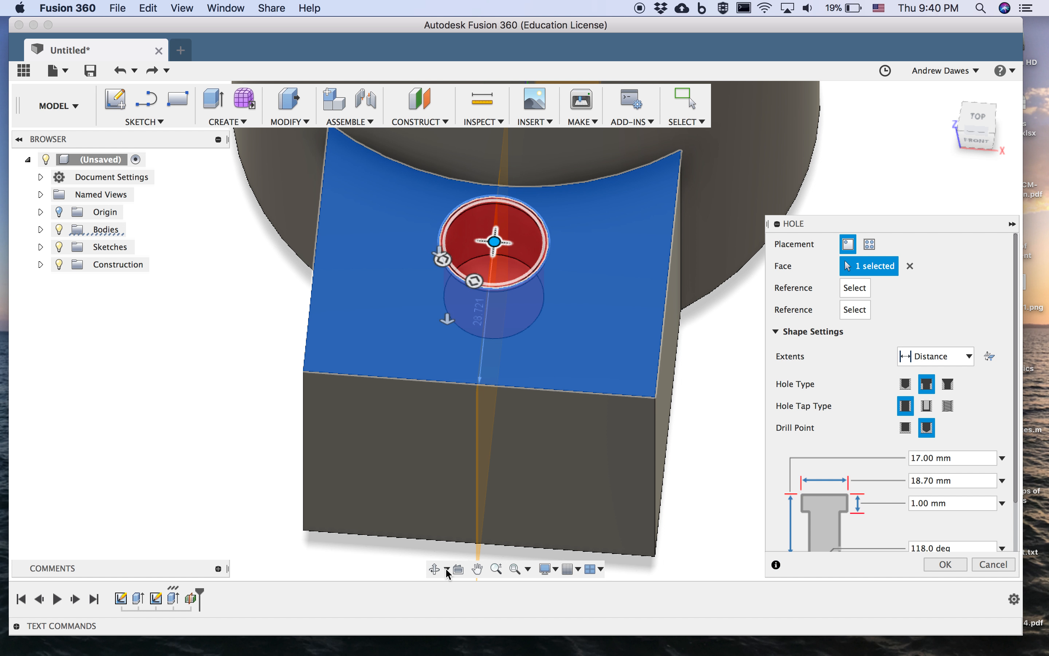
middle_click_drag(445, 495, 445, 462, "shift")
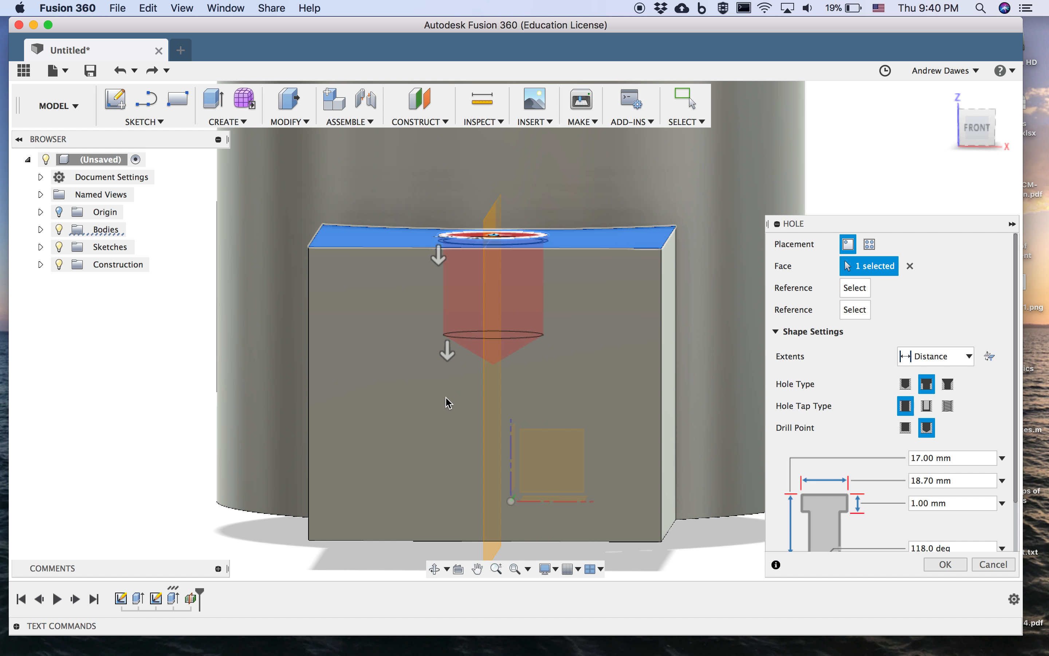
left_click(908, 429)
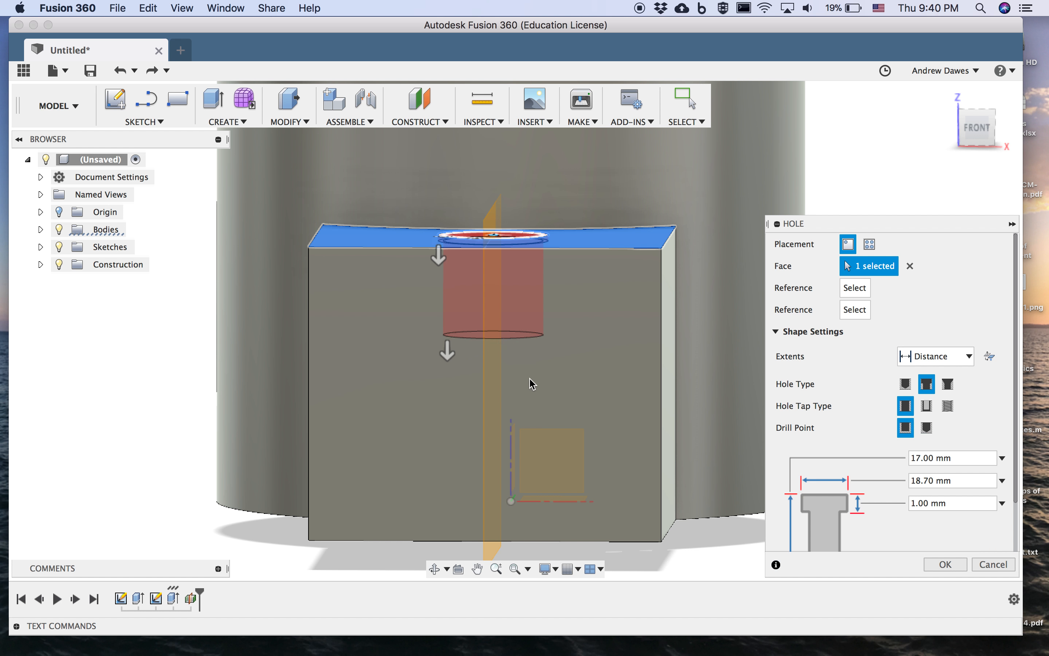
Step: Set the hole depth to 55 mm and the counterbore to 26 mm deep and 26 mm in diameter, and create the hole
left_click_drag(449, 352, 454, 571)
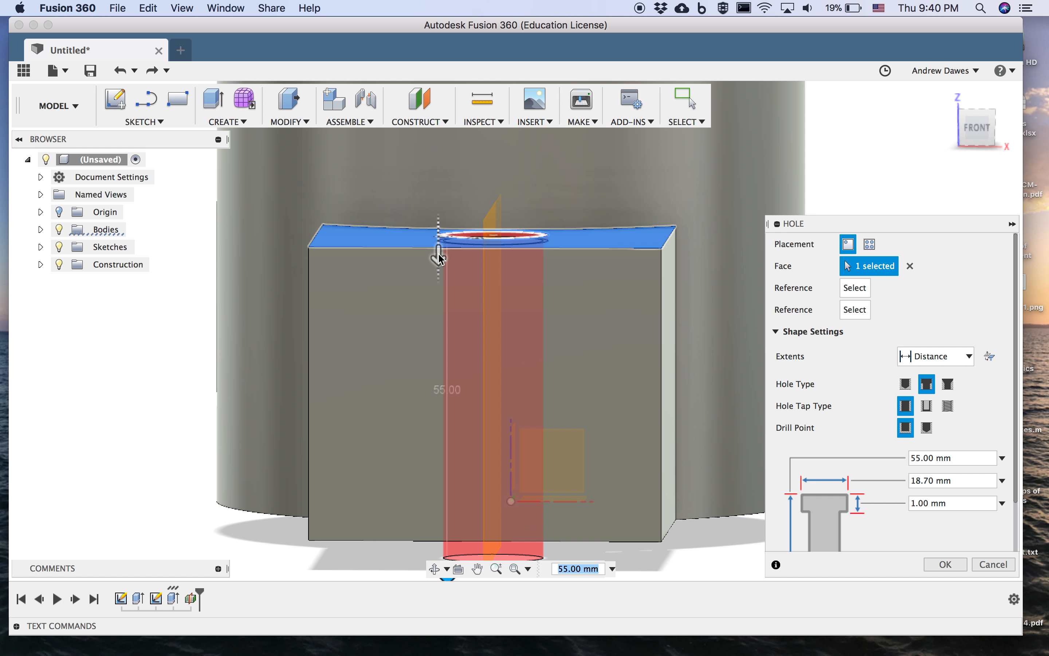
left_click_drag(439, 260, 449, 412)
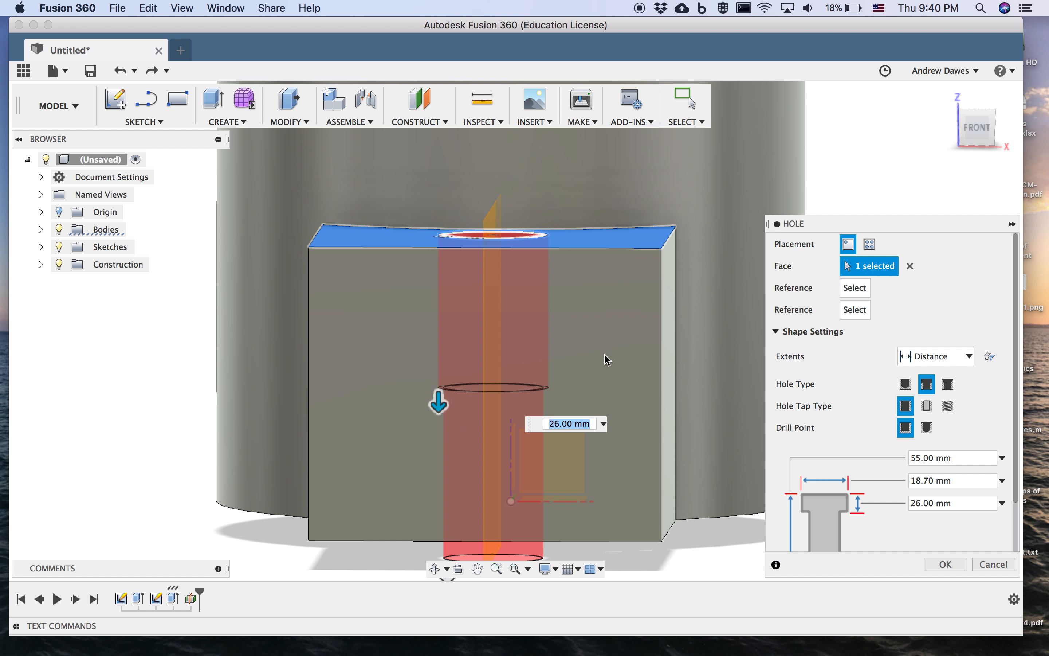
middle_click_drag(611, 357, 598, 398, "shift")
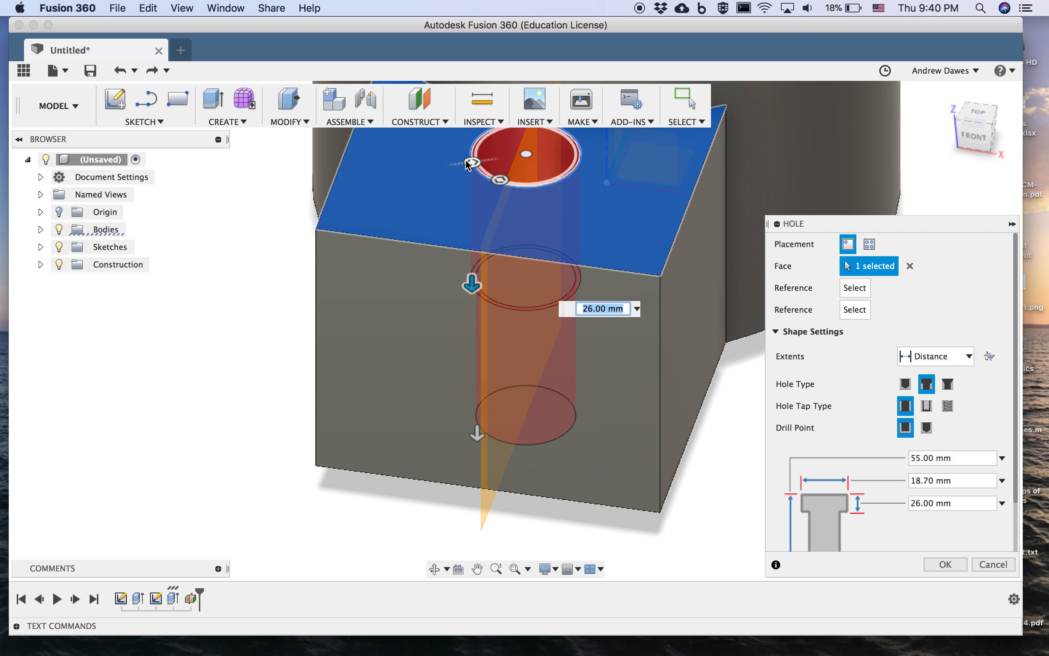
left_click_drag(473, 166, 450, 169)
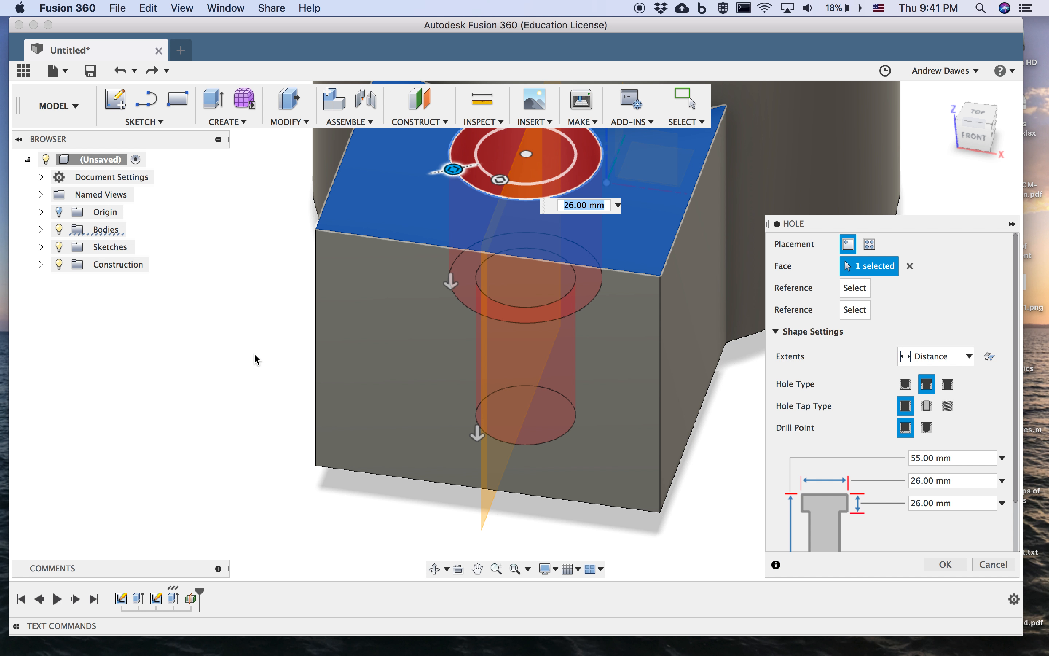
middle_click_drag(211, 410, 201, 369, "shift")
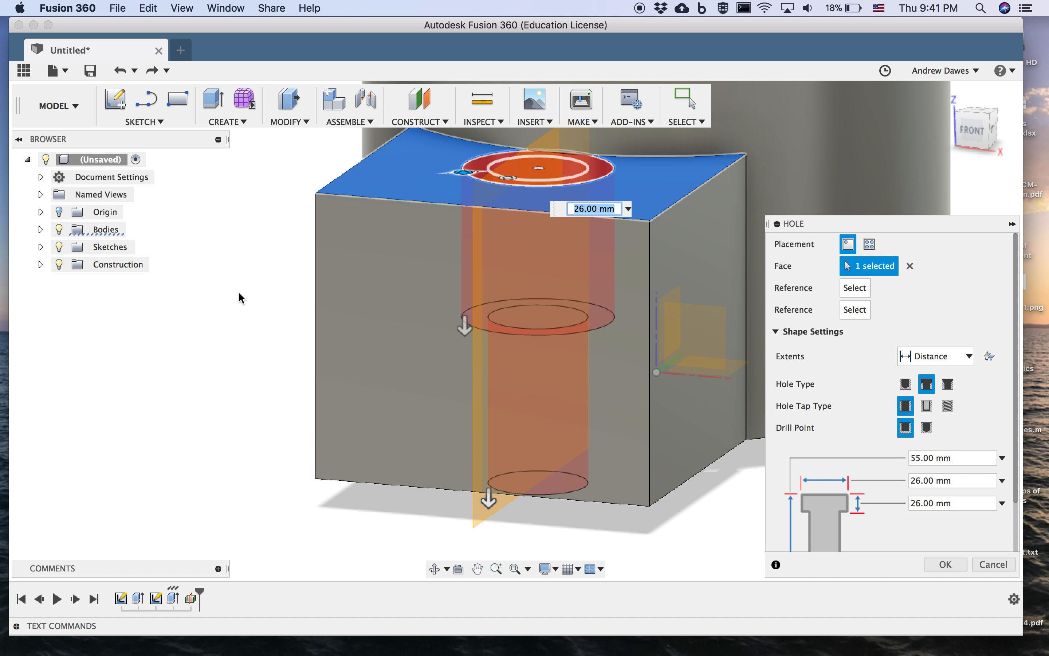
middle_click_drag(241, 288, 249, 266, "shift")
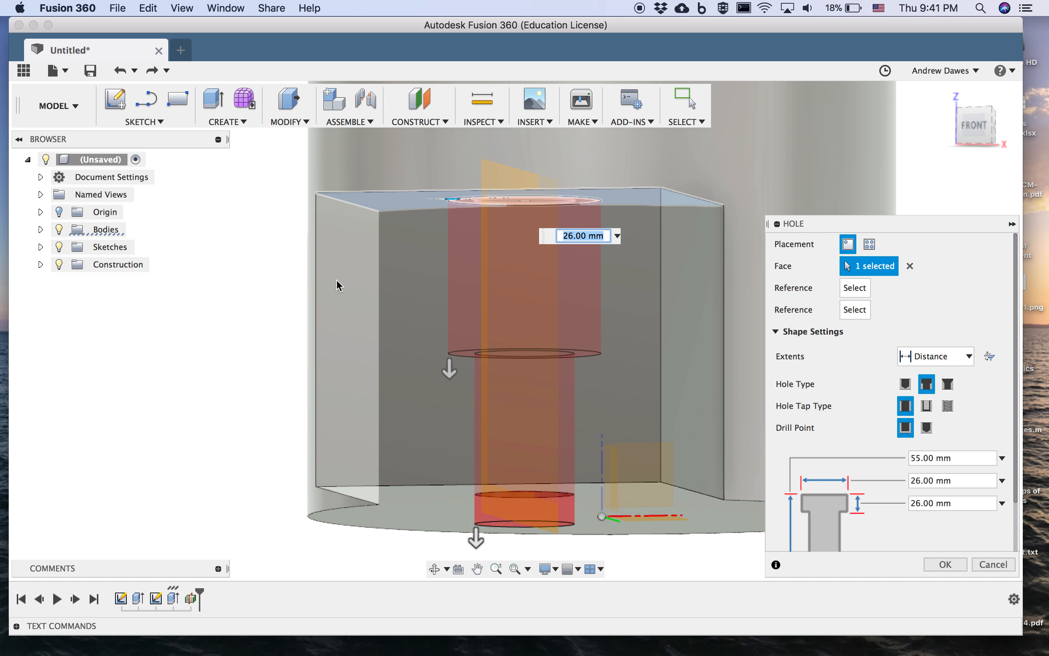
middle_click_drag(265, 300, 253, 363, "shift")
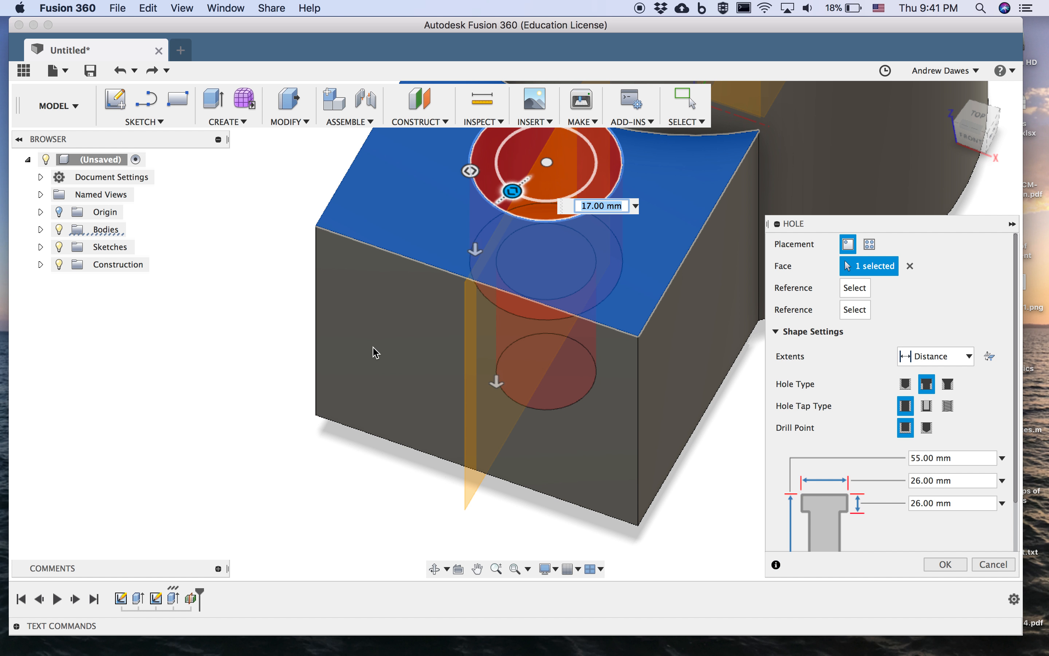
left_click(945, 565)
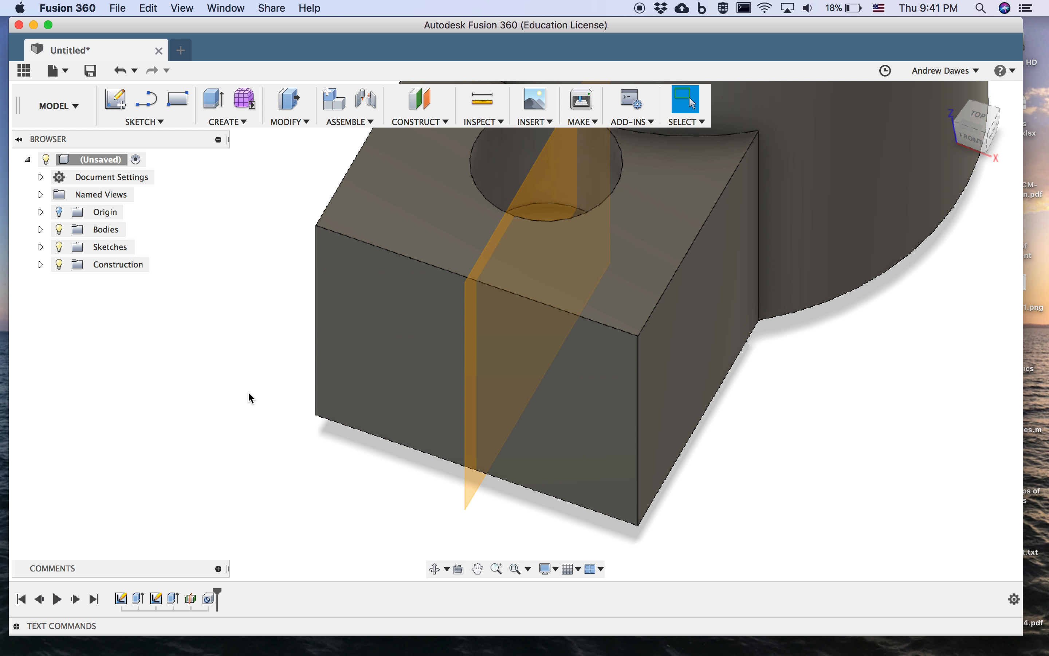
Step: Examine the counterbored hole from above and at an angle, checking its position on the block and against the cylinder
right_click(266, 328)
left_click(269, 254)
left_click_drag(301, 250, 649, 333)
key("Escape")
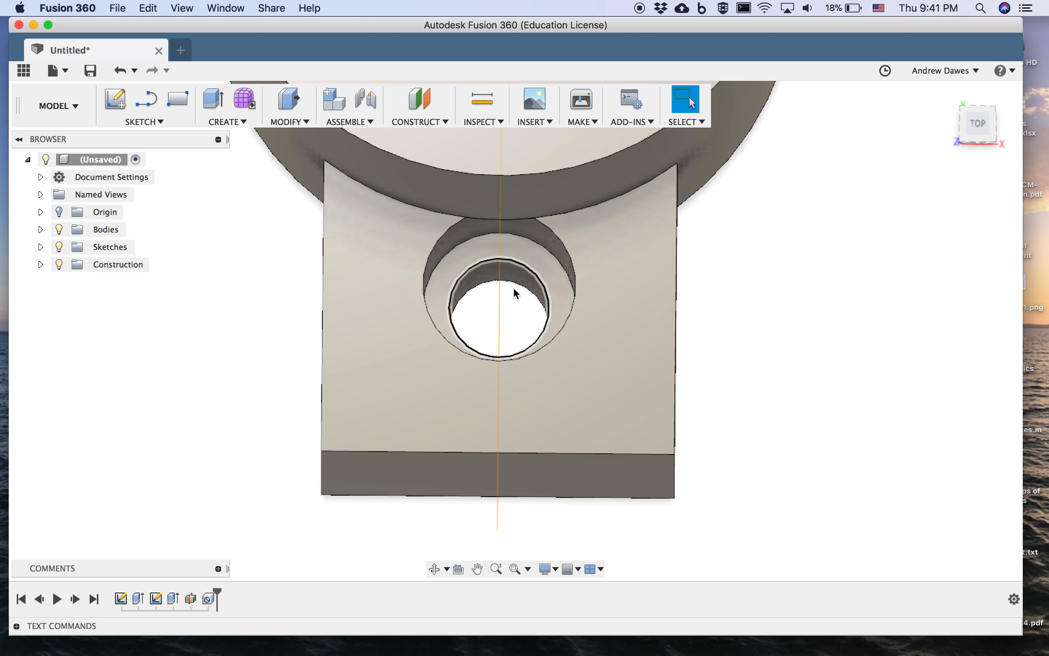
middle_click_drag(613, 380, 603, 323, "shift")
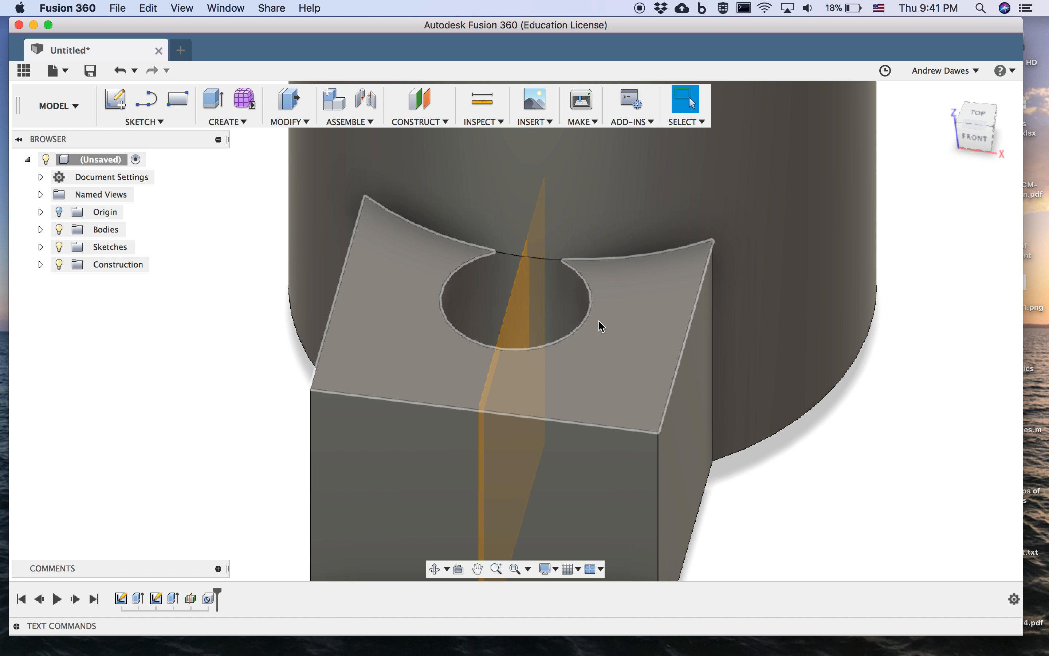
middle_click_drag(746, 499, 792, 459)
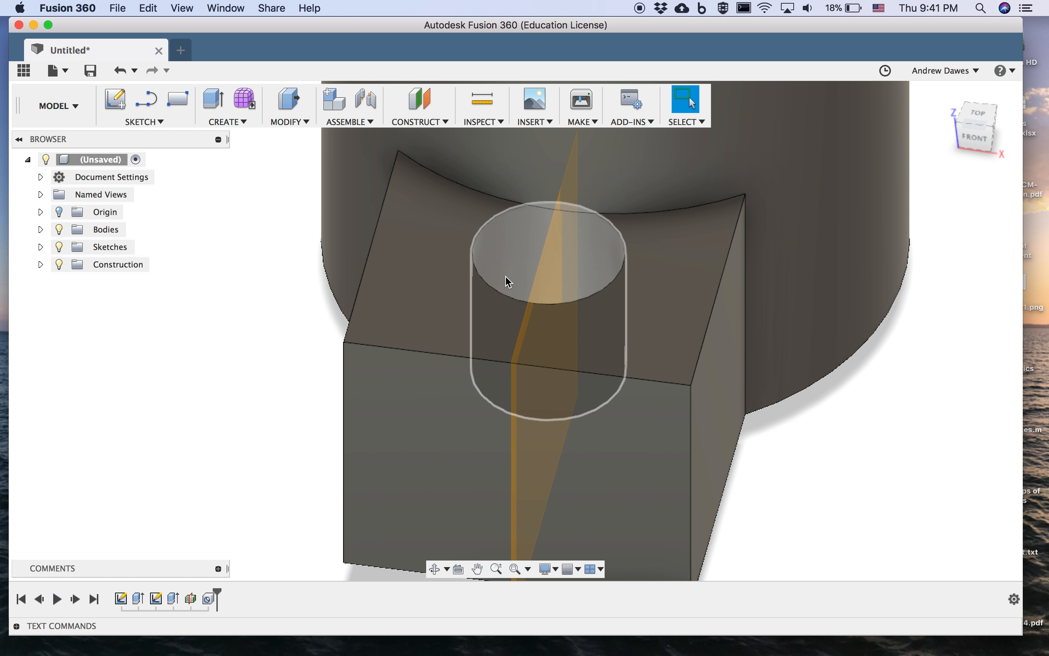
mouse_move(801, 409)
middle_mouse_down("shift")
mouse_move(801, 440)
mouse_move(794, 430)
middle_mouse_up("shift")
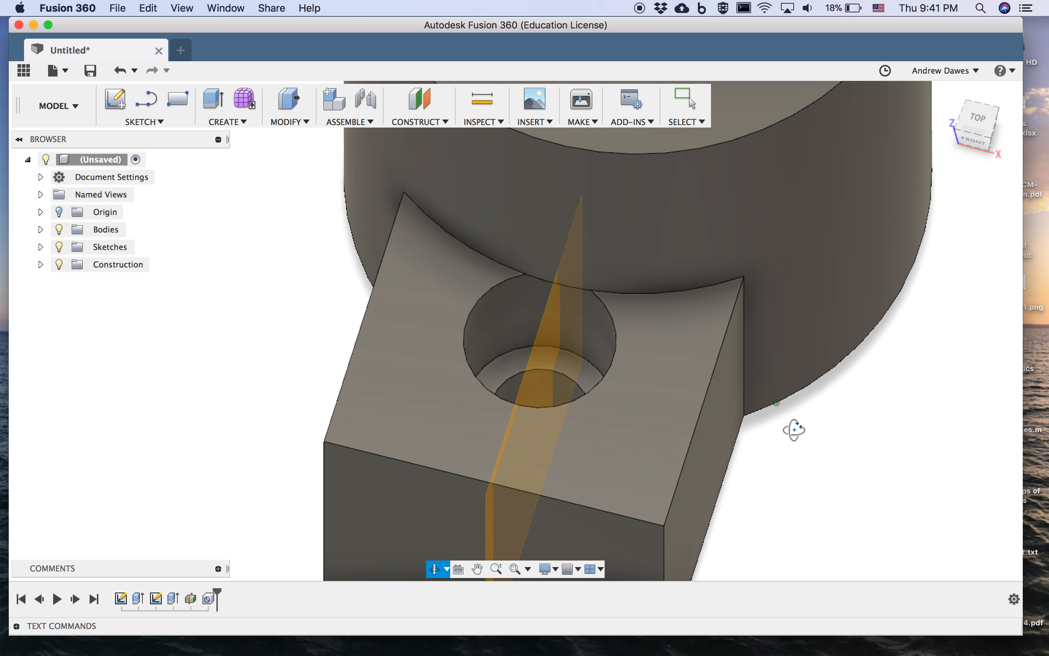
left_click(688, 95)
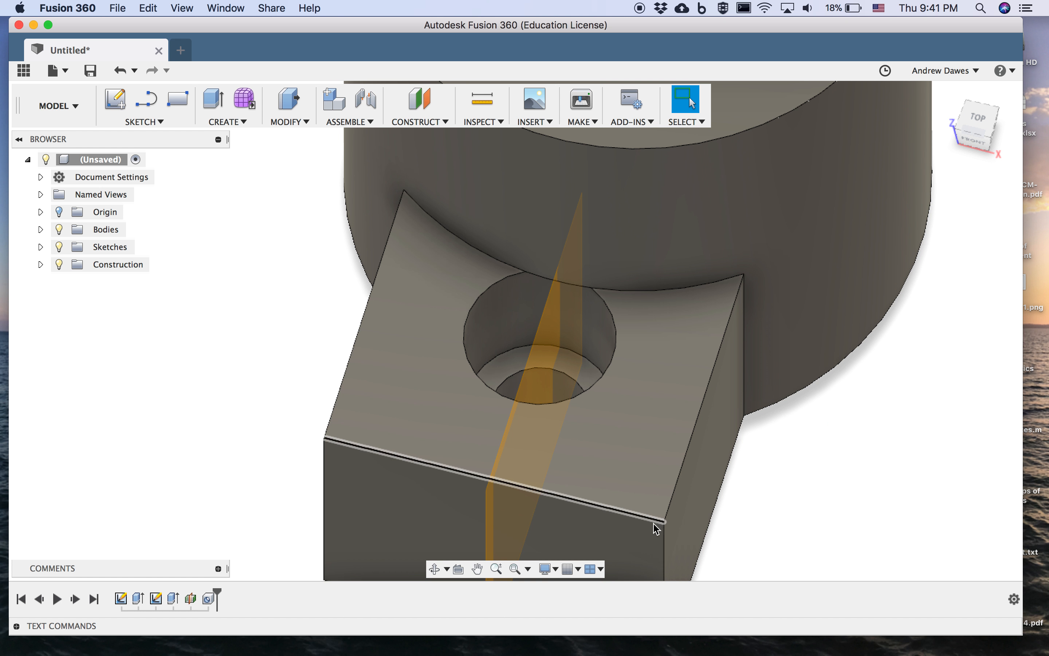
Step: Try to move the counterbore's cylindrical face 3 mm in Y, away from the cylinder
left_click(210, 600)
right_click(209, 600)
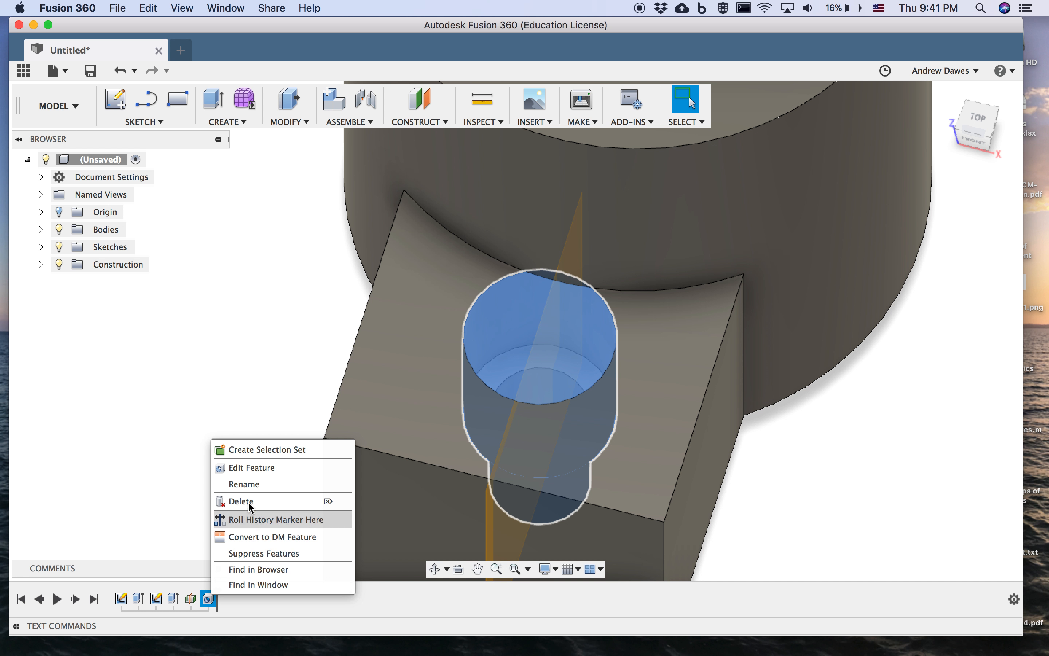
left_click(260, 467)
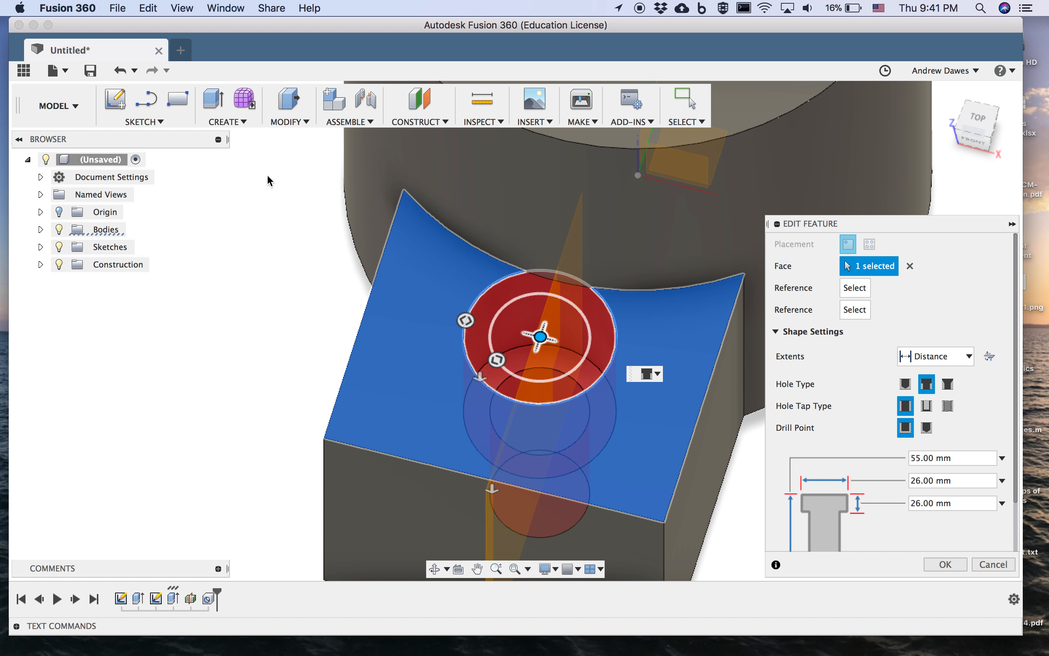
left_click(290, 122)
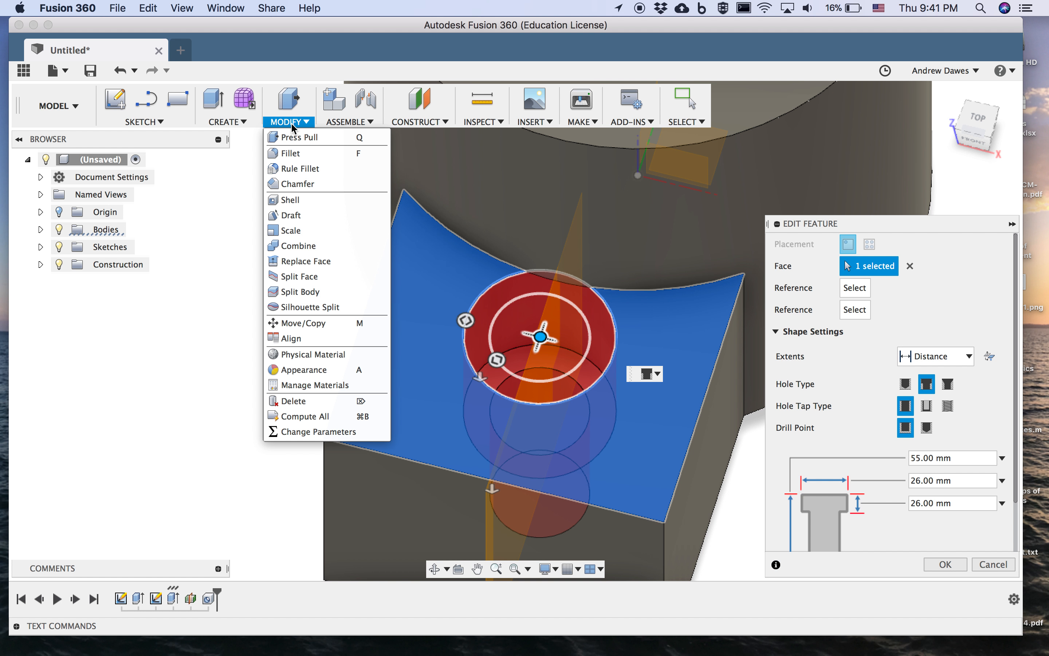
left_click(324, 323)
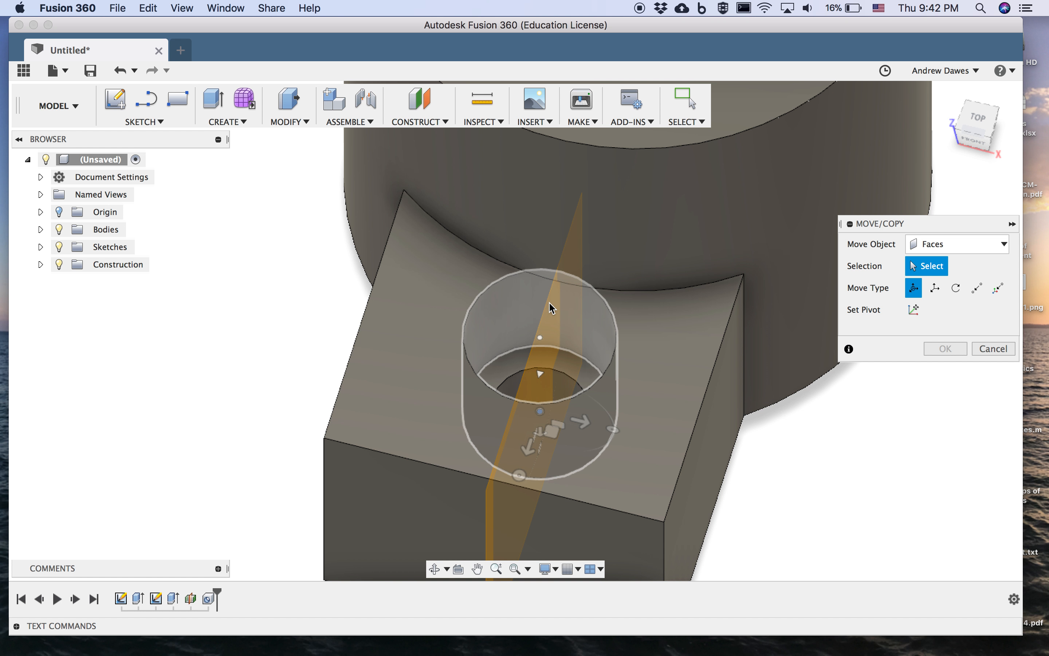
left_click(543, 324)
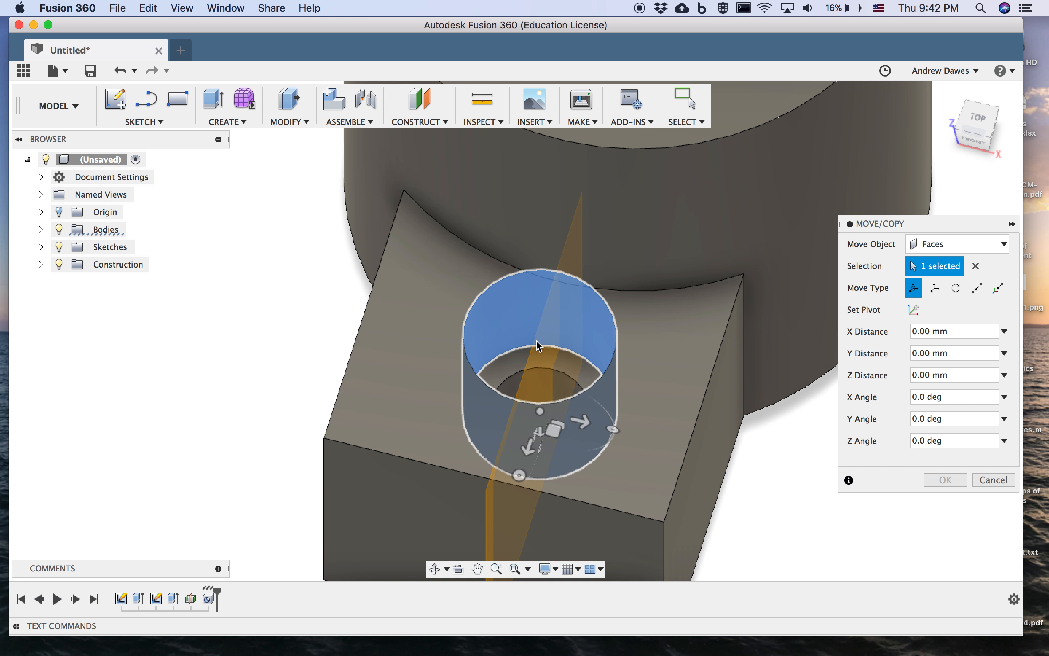
left_click_drag(530, 450, 527, 464)
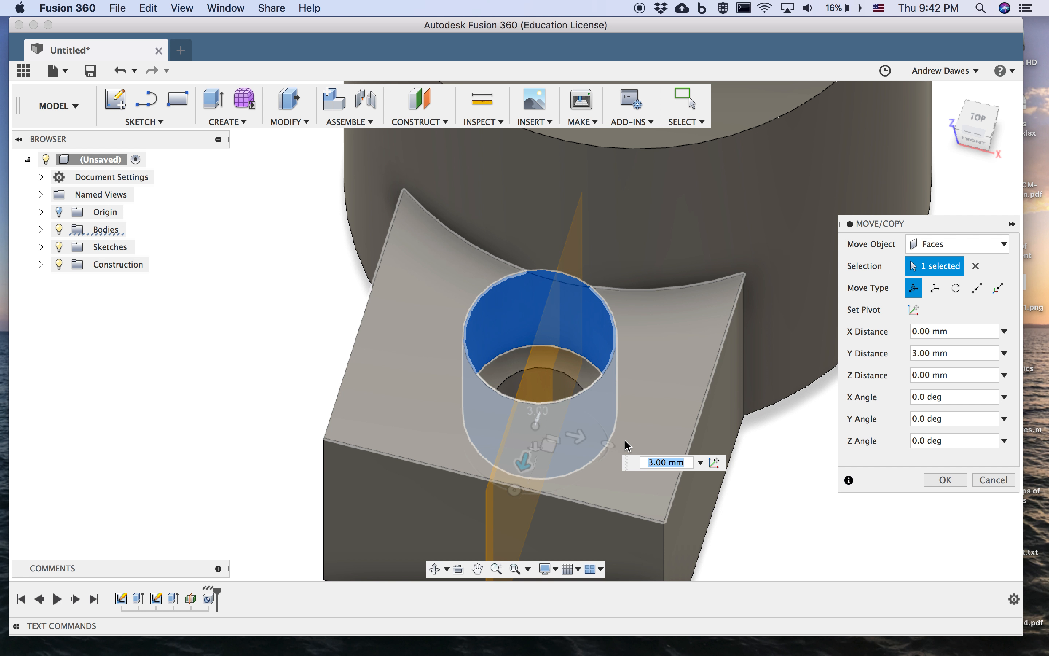
key("Return")
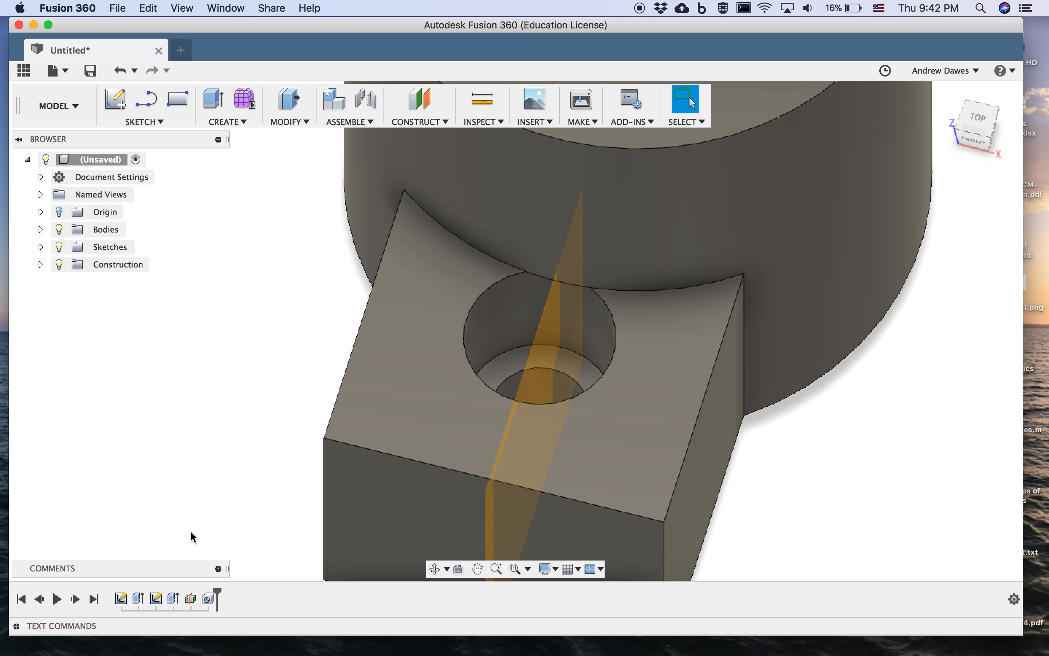
Step: Edit the counterbored hole and move its centre along the midplane, farther from the cylinder and toward the block's front edge
left_click(210, 598)
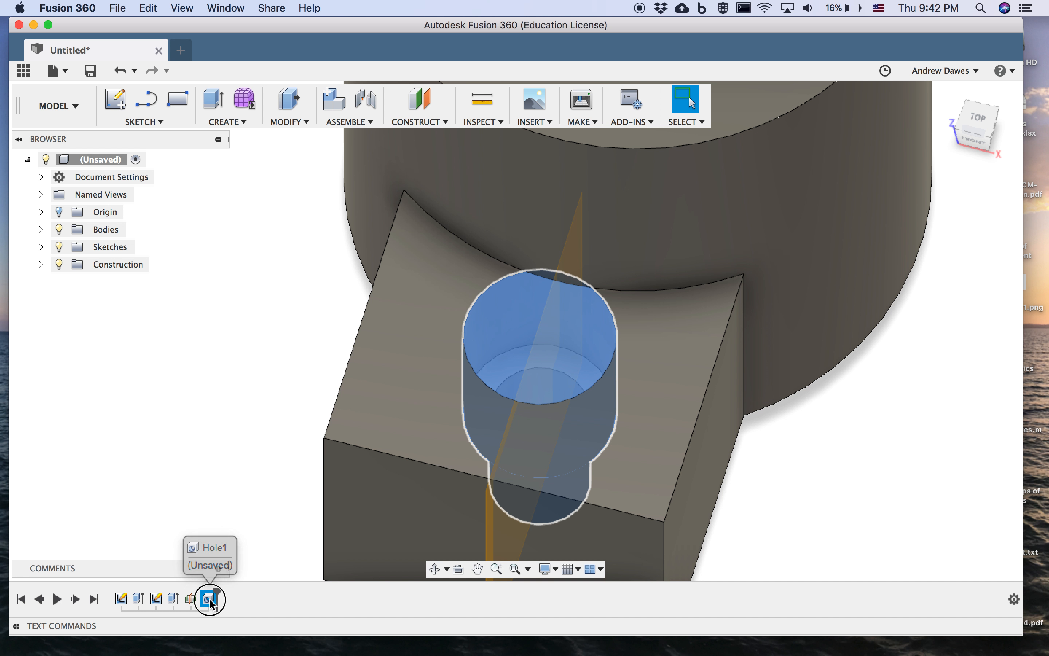
right_click(215, 597)
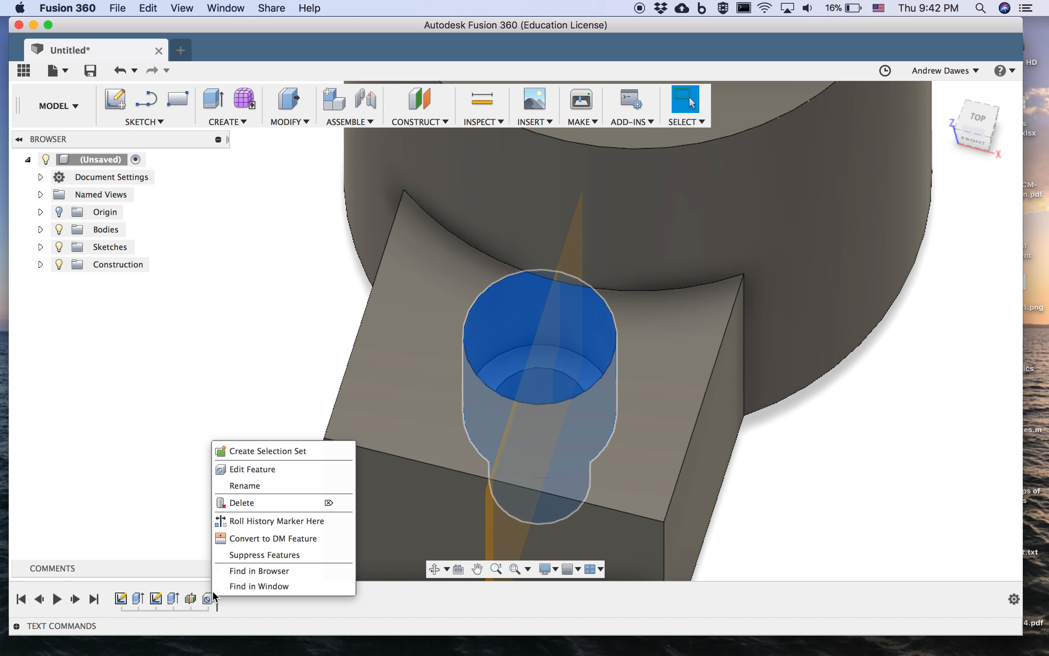
left_click(262, 469)
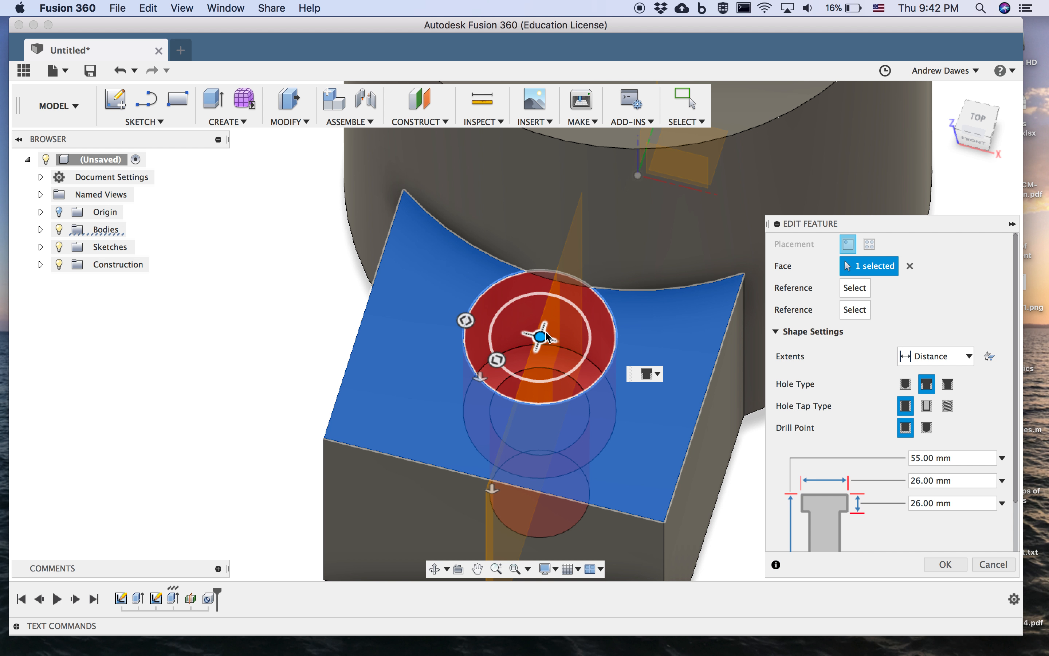
left_click_drag(541, 339, 547, 383)
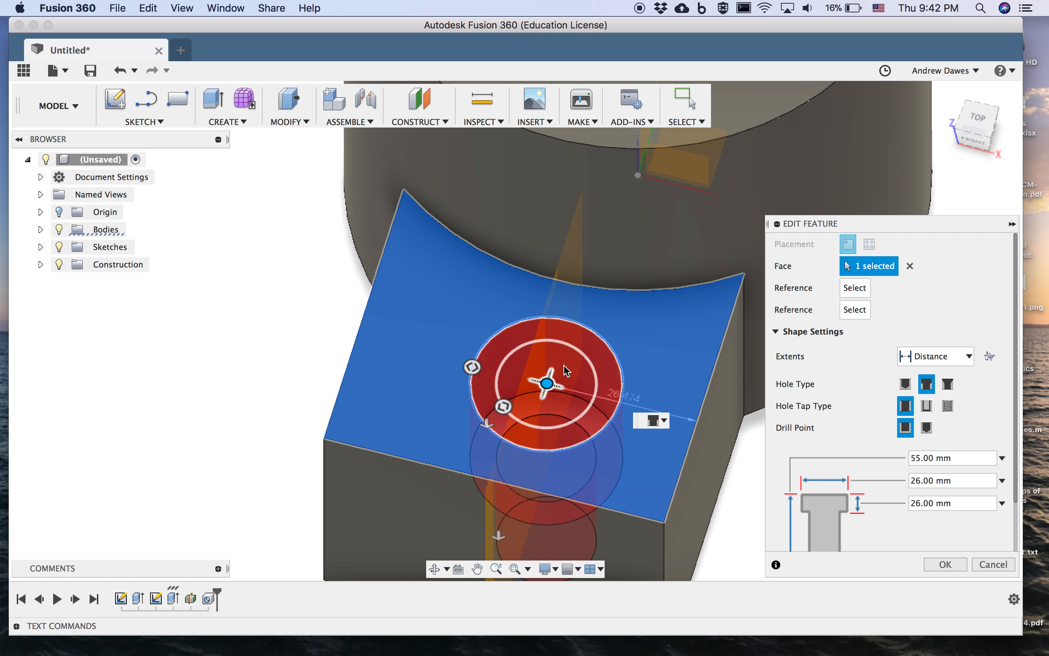
left_click(533, 392)
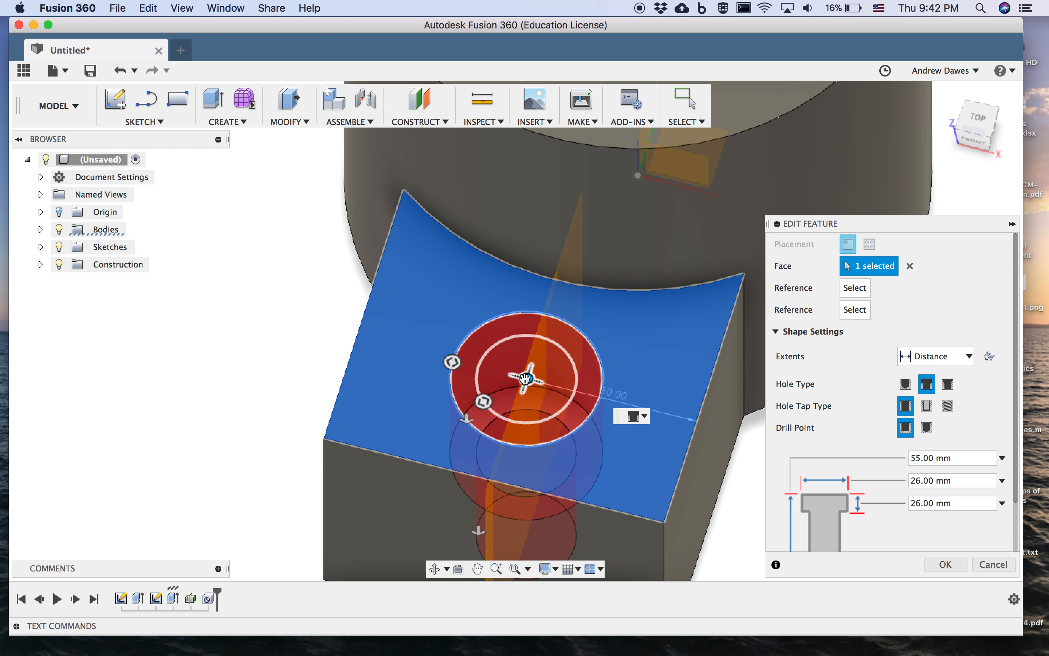
mouse_move(526, 380)
left_mouse_down()
mouse_move(543, 398)
mouse_move(502, 375)
mouse_move(520, 382)
mouse_move(541, 358)
mouse_move(528, 433)
mouse_move(529, 372)
mouse_move(533, 407)
mouse_move(534, 394)
left_mouse_up()
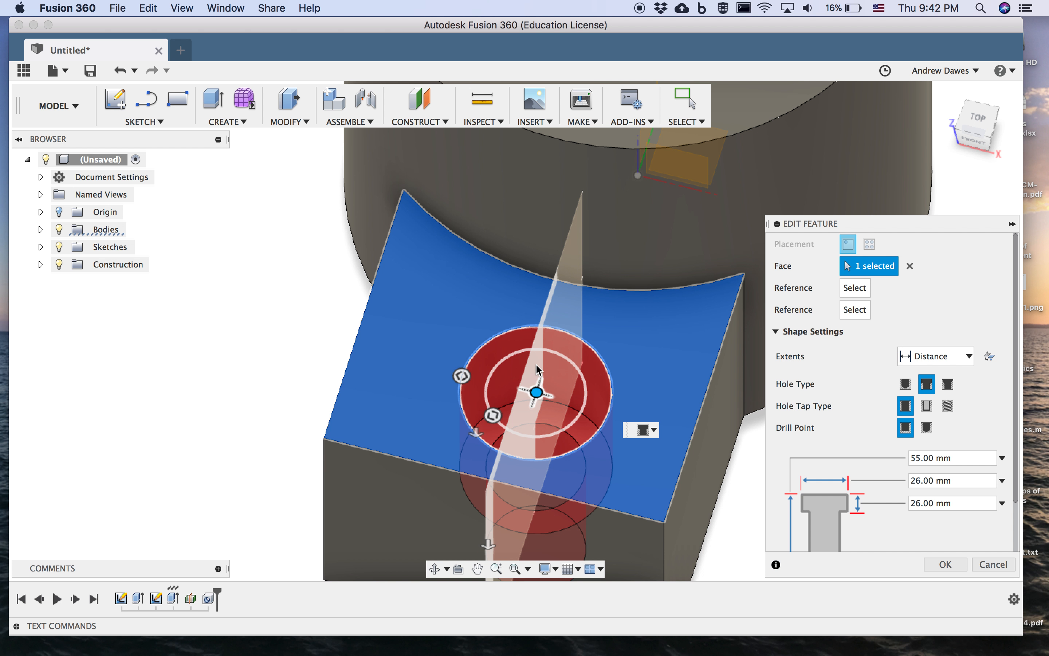
left_click_drag(537, 392, 523, 389)
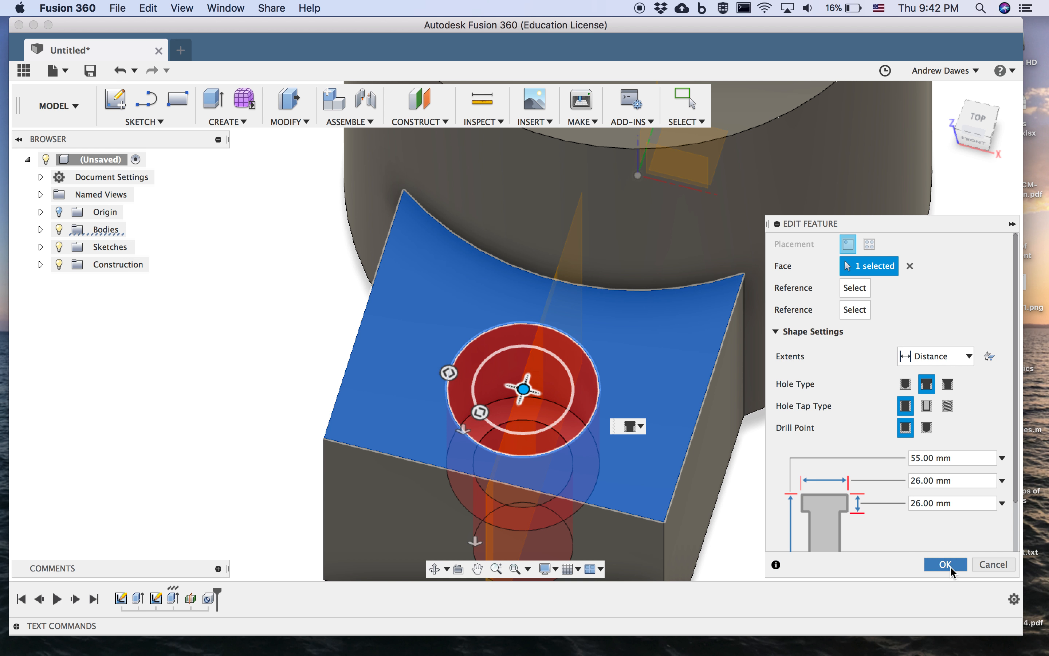
left_click(945, 565)
Step: Sketch a diagonal line on the block's side face from the top corner at the cylinder to the bottom front corner
mouse_move(235, 463)
middle_mouse_down("shift")
mouse_move(251, 422)
mouse_move(234, 433)
mouse_move(232, 457)
mouse_move(178, 439)
mouse_move(253, 480)
mouse_move(227, 469)
middle_mouse_up("shift")
middle_click_drag(396, 459, 387, 370)
middle_click_drag(543, 426, 498, 346, "shift")
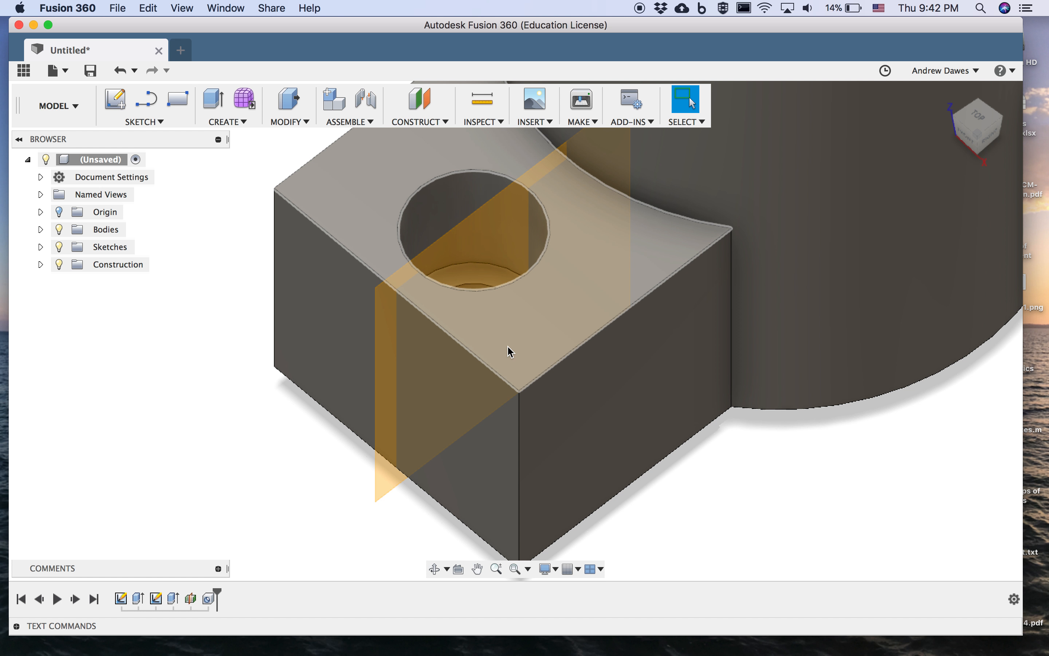
left_click(121, 103)
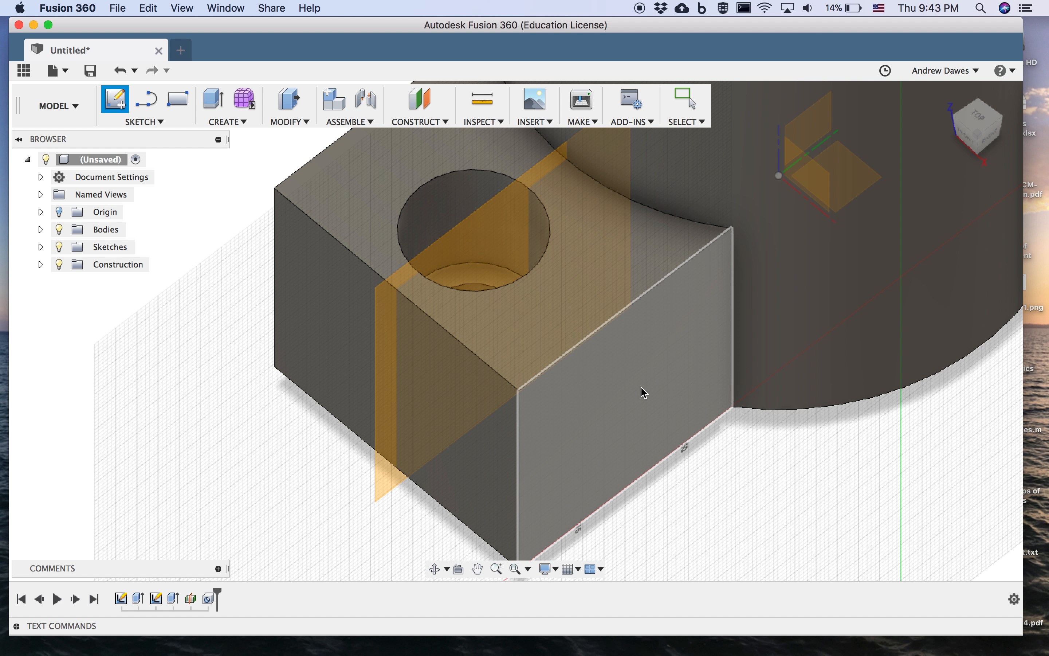
left_click(643, 392)
left_click(149, 105)
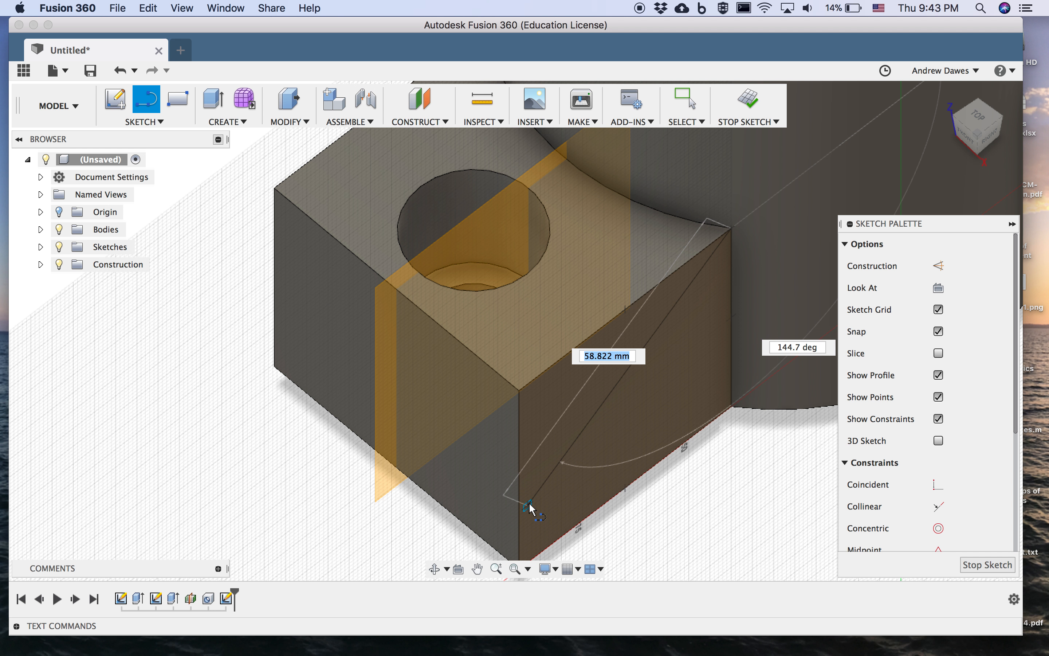
middle_click_drag(532, 508, 545, 424, "shift")
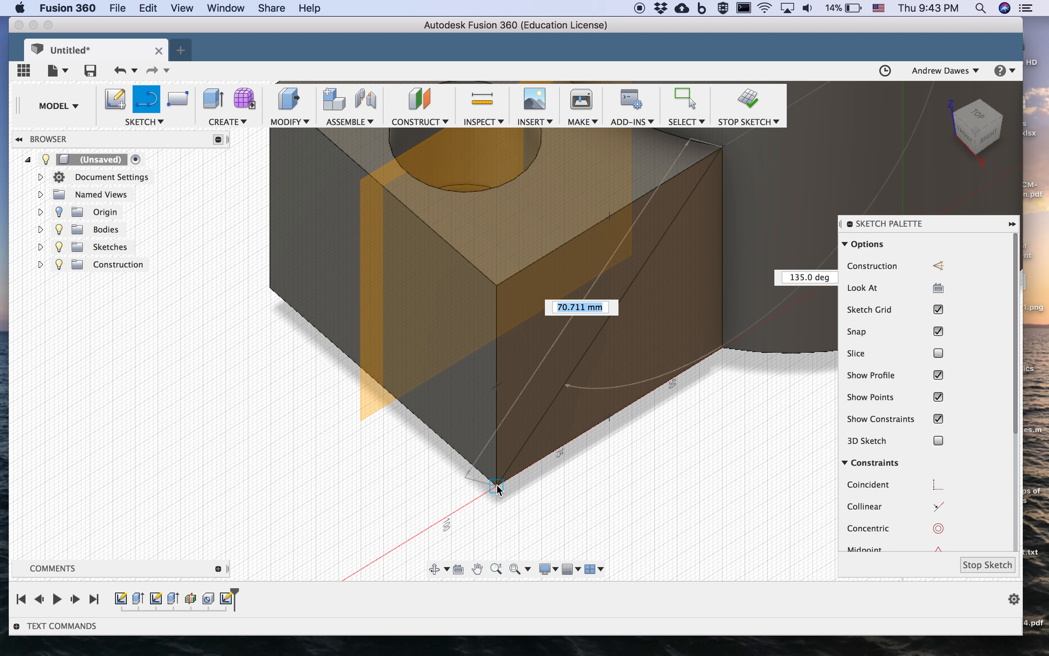
double_click(497, 487)
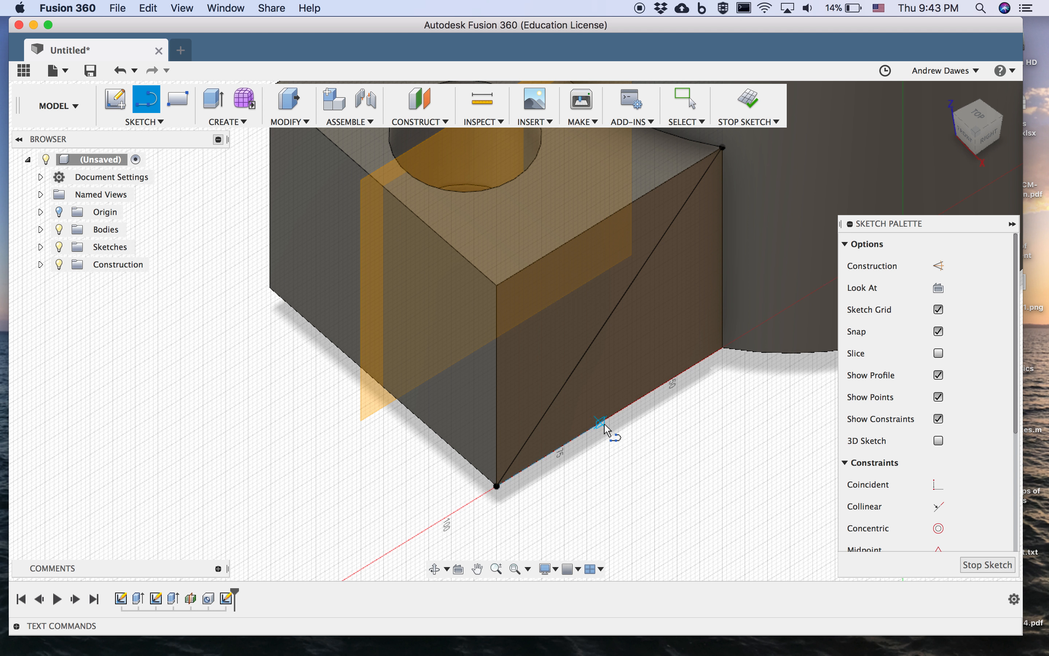
Step: Extrude the triangle above the diagonal by -75 mm as a cut through the block to form a sloped face
scroll(621, 345, "down", 3)
middle_click_drag(624, 296, 568, 376)
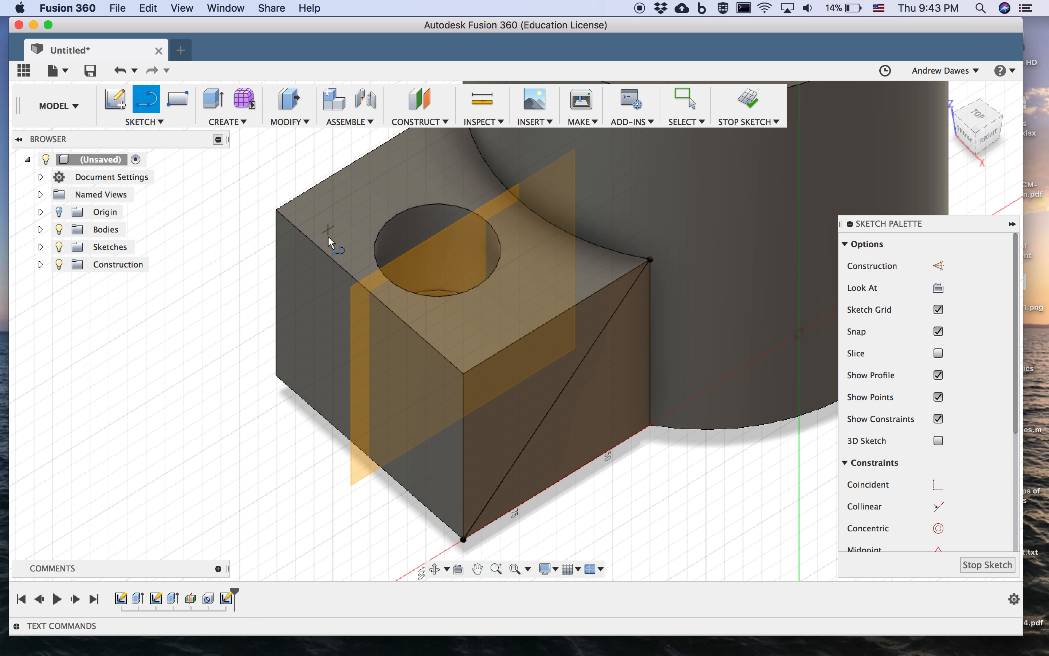
left_click(209, 102)
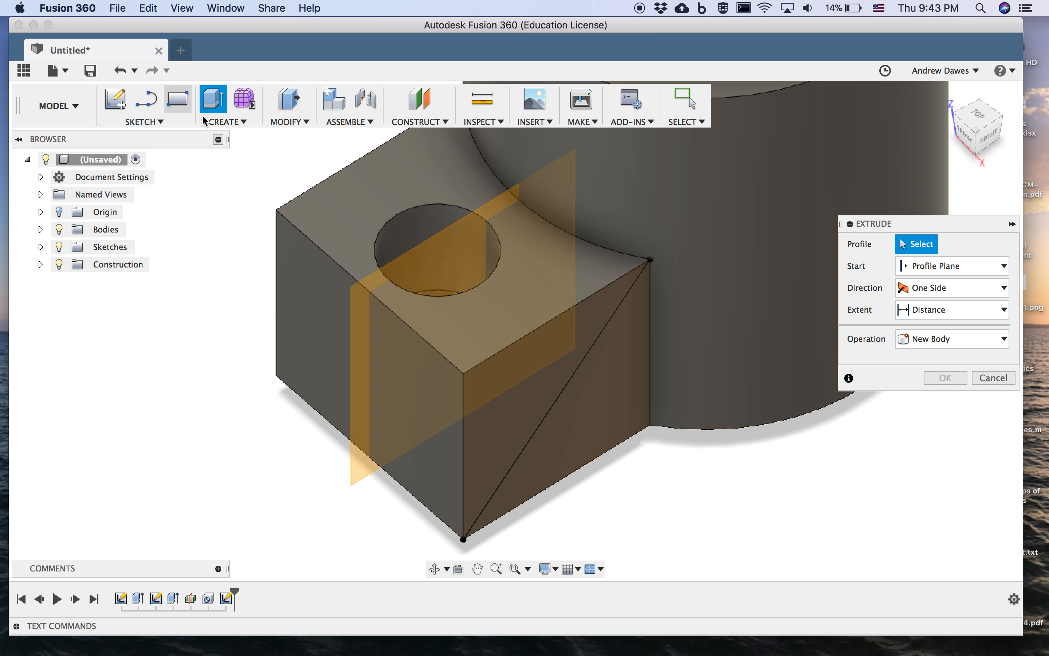
left_click(515, 418)
left_click_drag(568, 410, 314, 190)
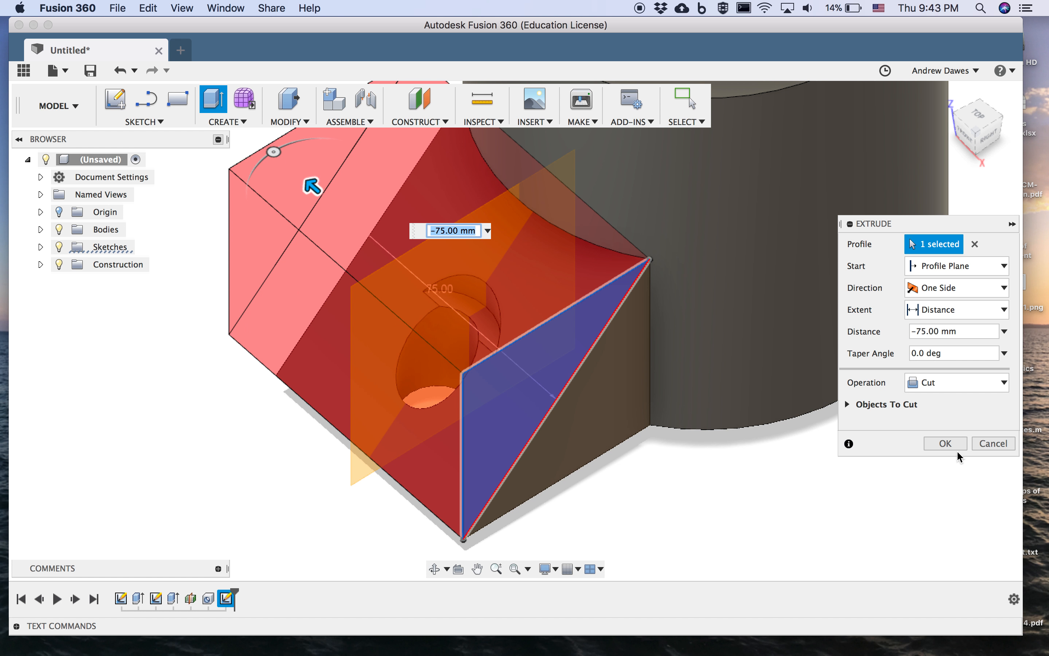
left_click(948, 444)
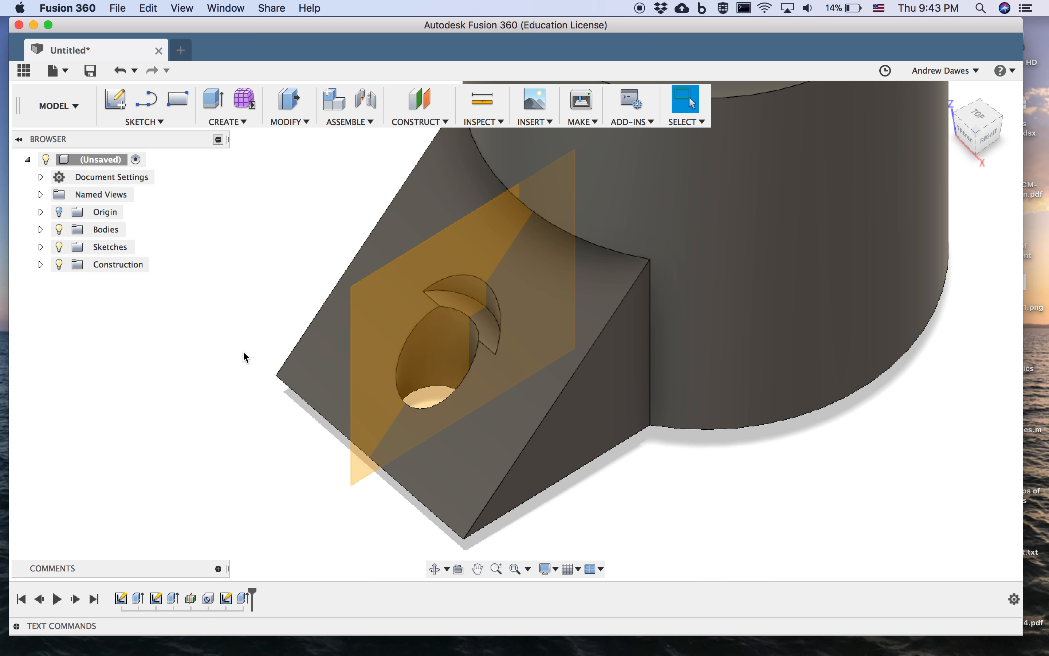
Step: Edit the hole feature and move its centre along the midplane, closer to the cylinder
middle_click_drag(181, 342, 416, 370)
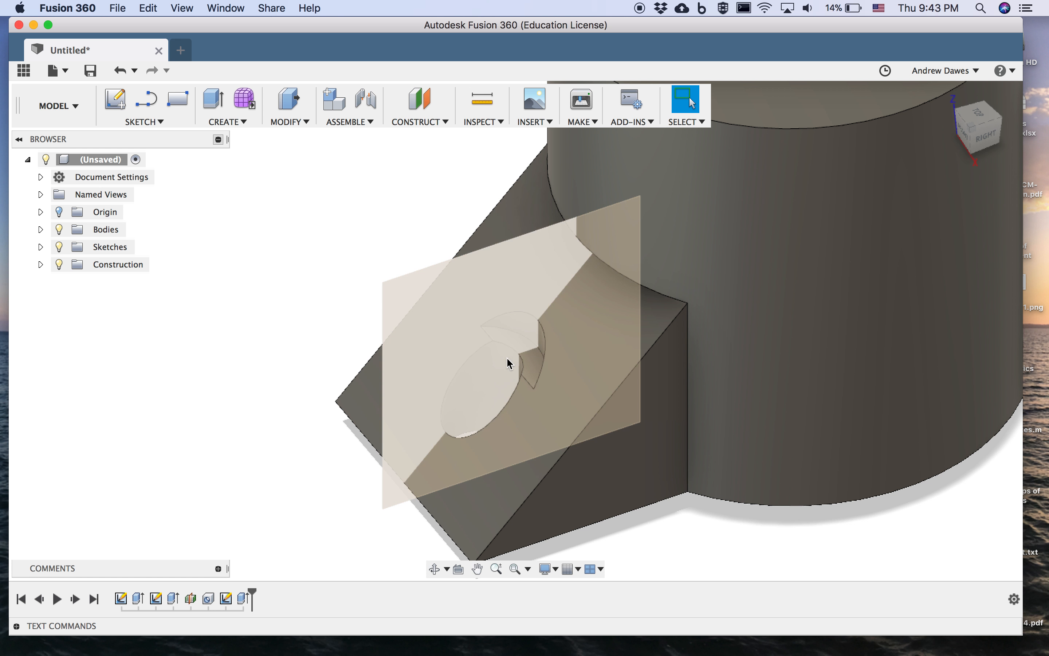
middle_click_drag(210, 368, 257, 446, "shift")
left_click(208, 600)
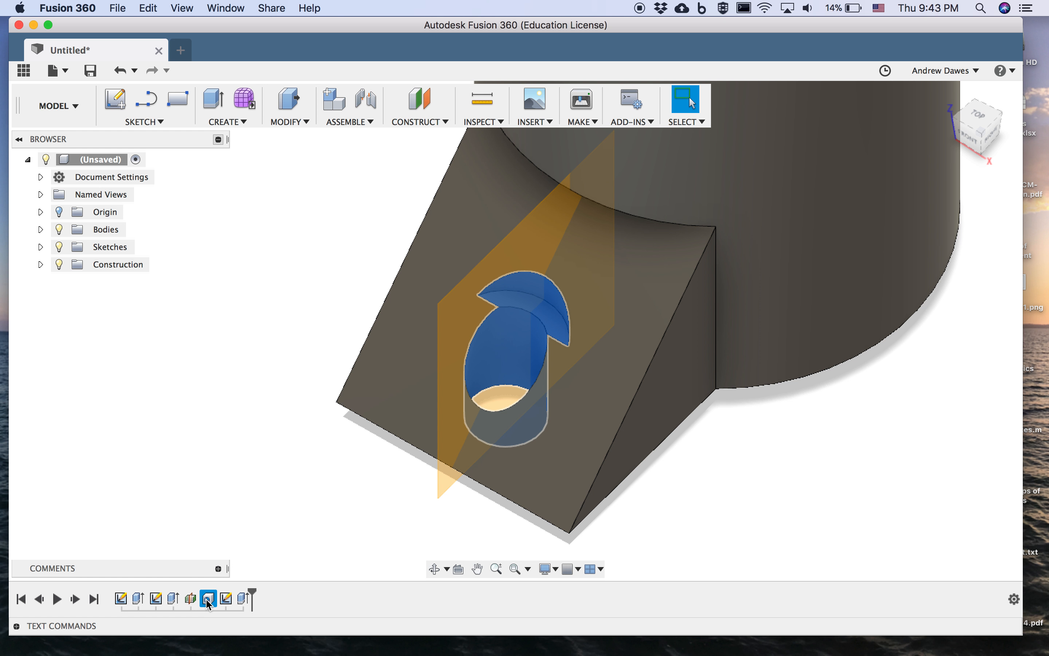
right_click(209, 599)
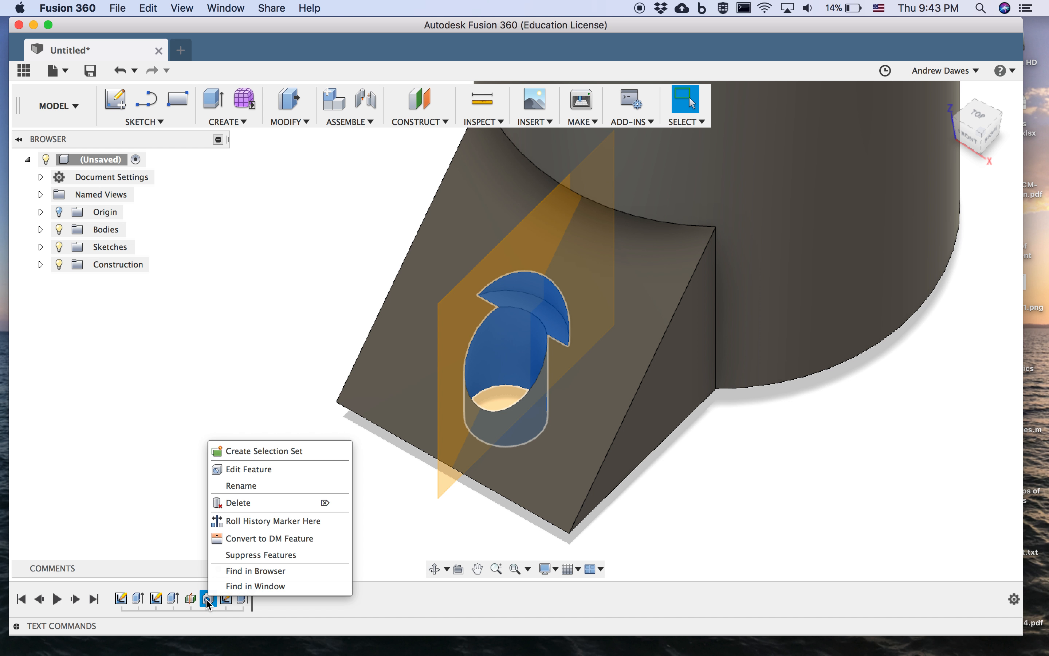
left_click(258, 470)
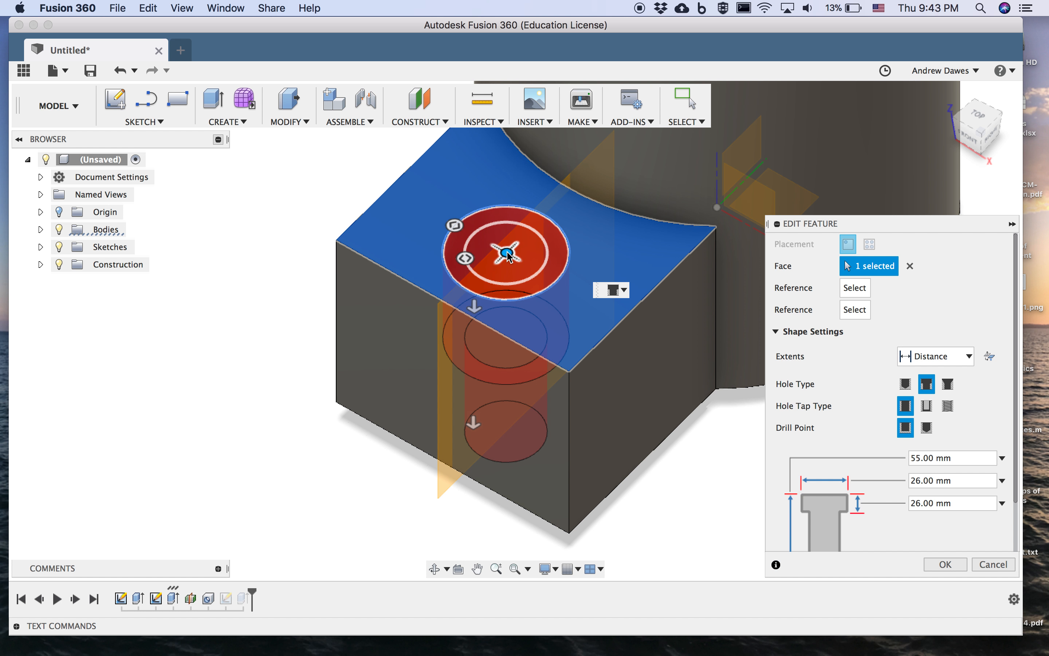
left_click_drag(507, 251, 531, 236)
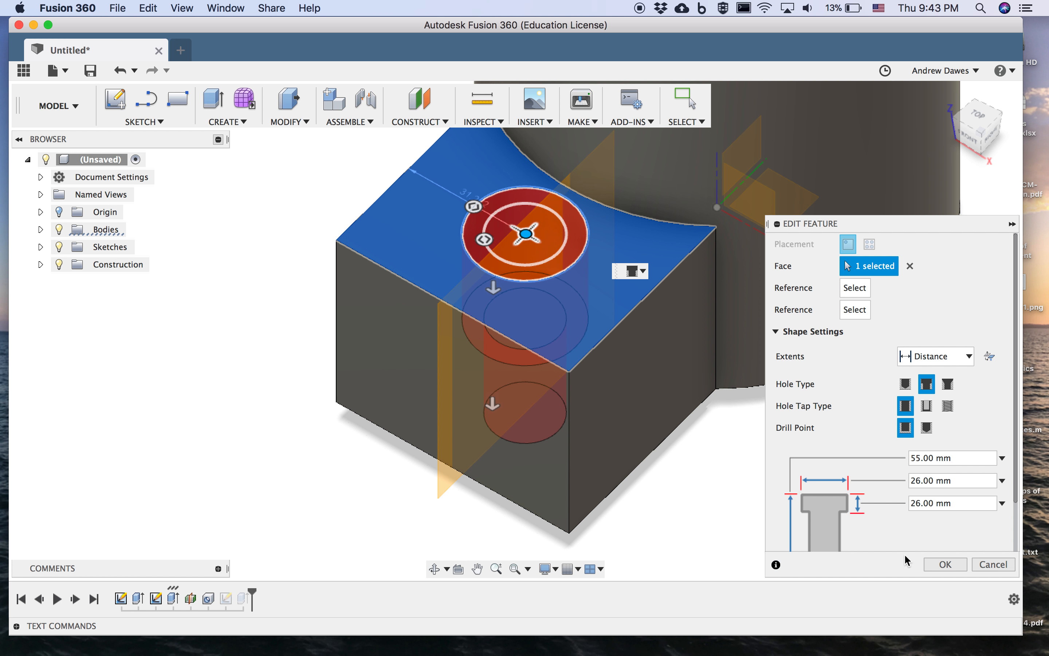
left_click(946, 564)
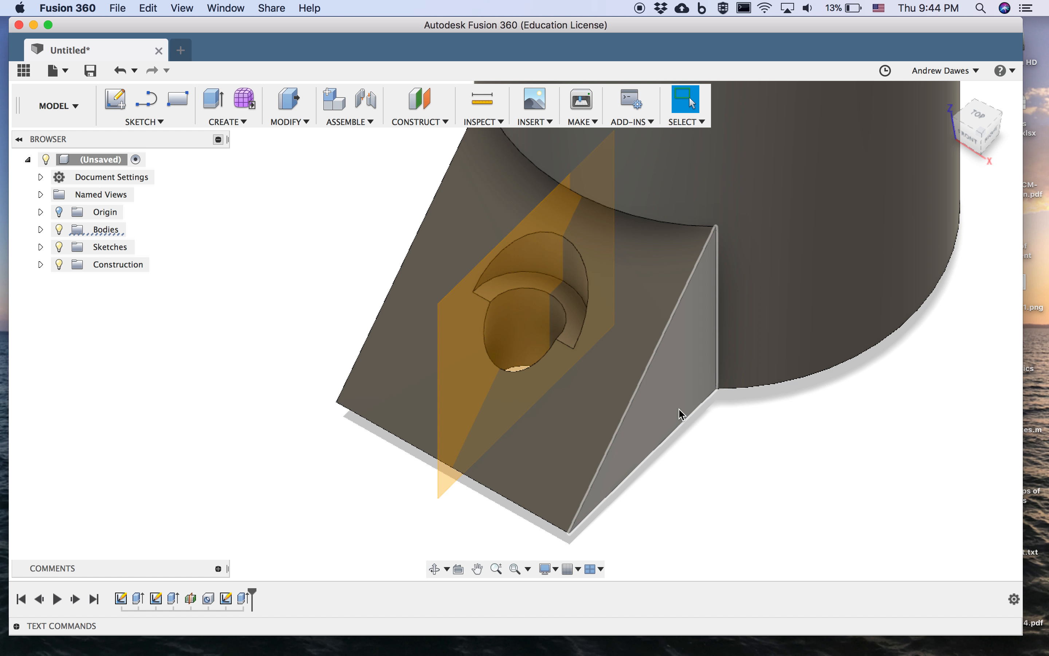
Step: Edit the hole feature and set its counterbore depth to 40 mm
left_click(208, 601)
right_click(209, 601)
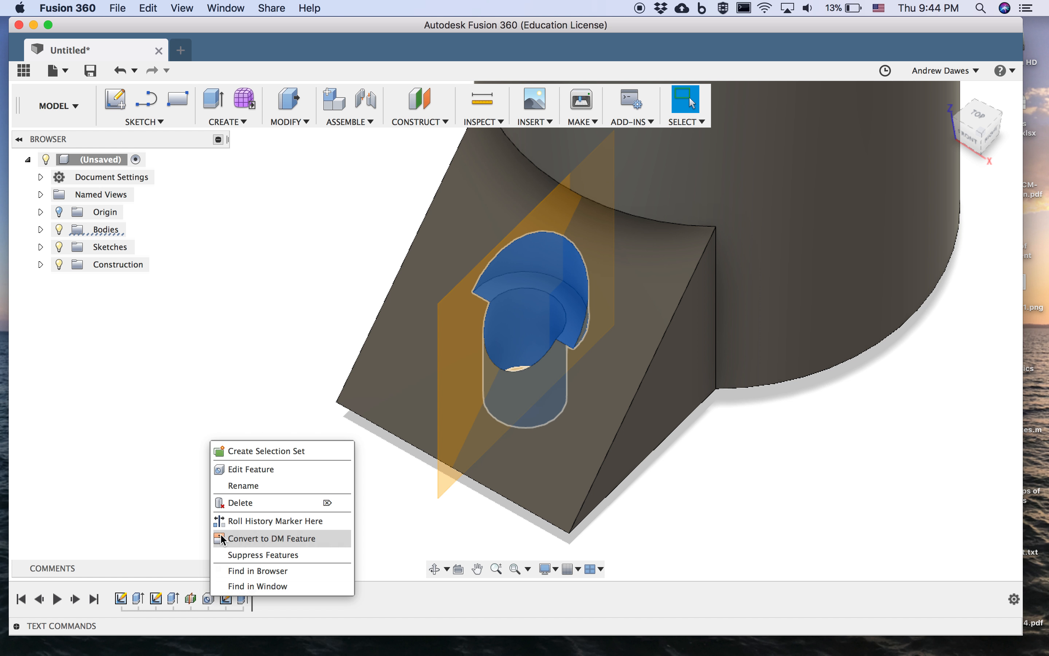
left_click(253, 469)
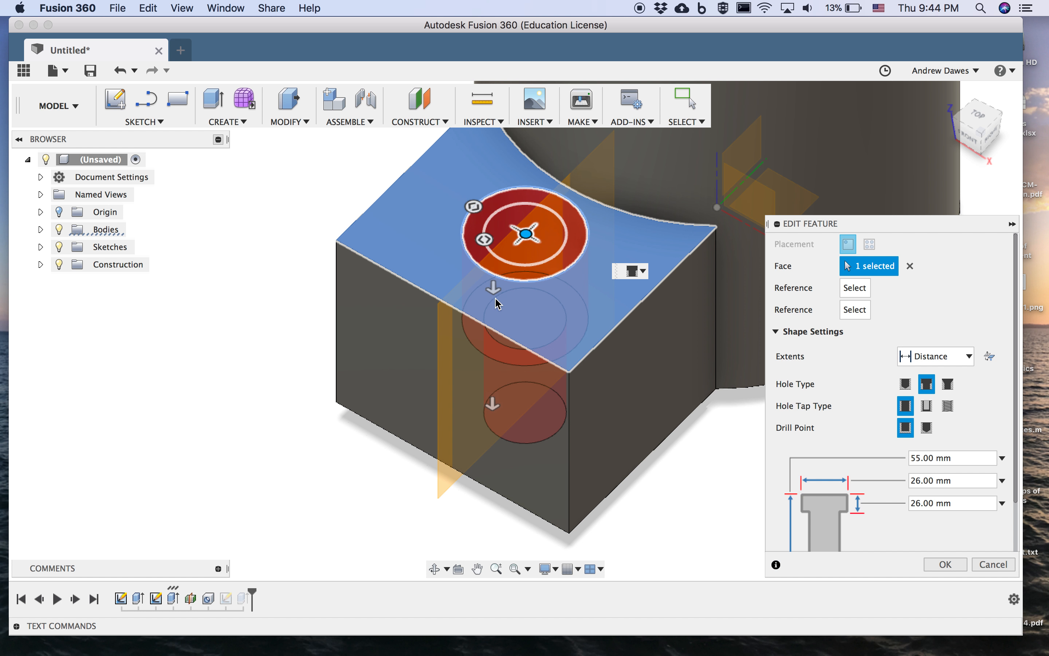
left_click_drag(494, 290, 488, 336)
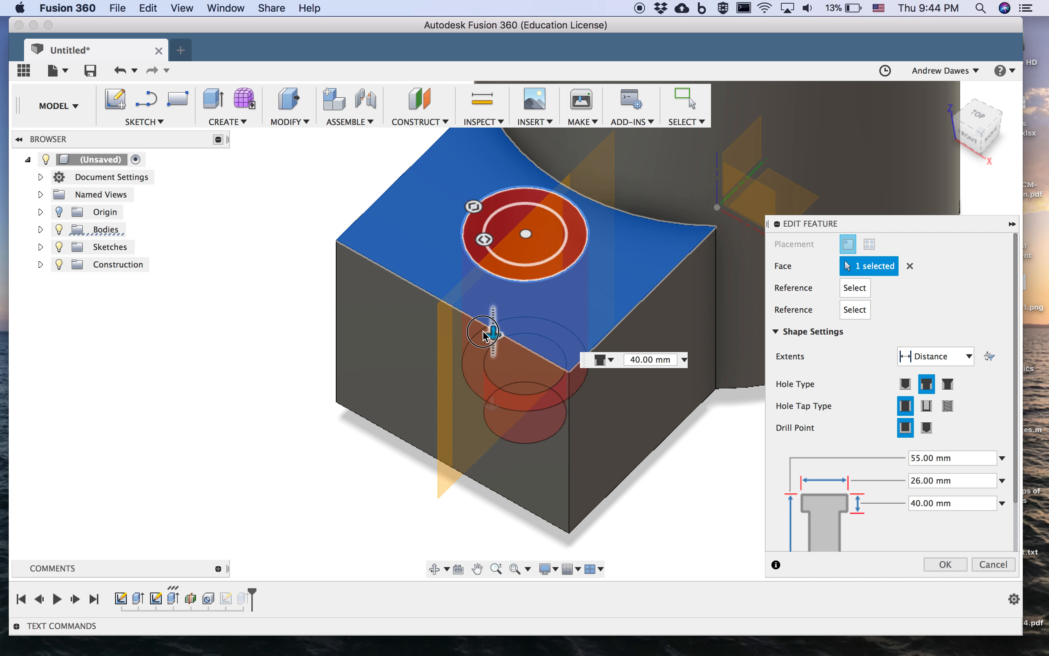
middle_click_drag(408, 484, 419, 434, "shift")
middle_click_drag(423, 418, 433, 430, "shift")
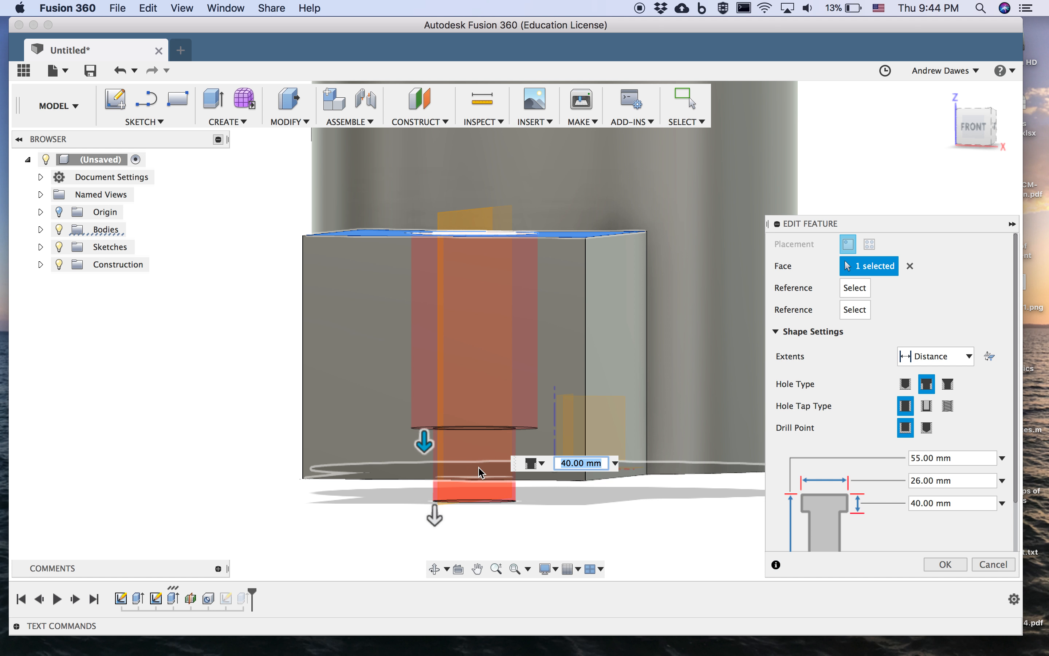
Step: Measure the distance between the upper and lower circular edges of the narrow part of the hole
left_click(481, 103)
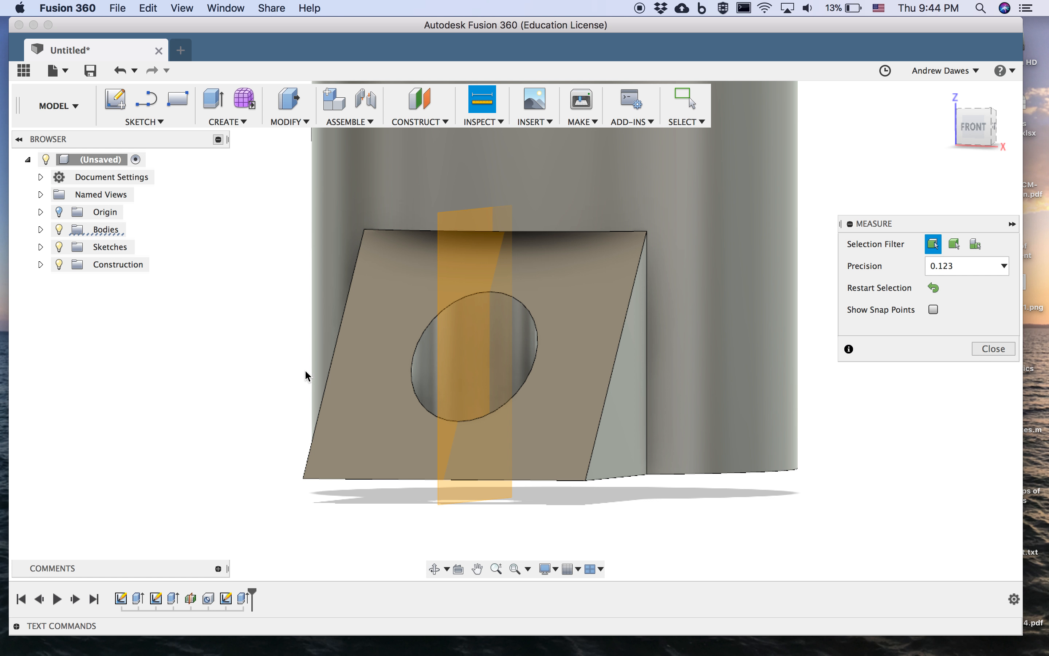
middle_click_drag(273, 387, 284, 434, "shift")
left_click(495, 410)
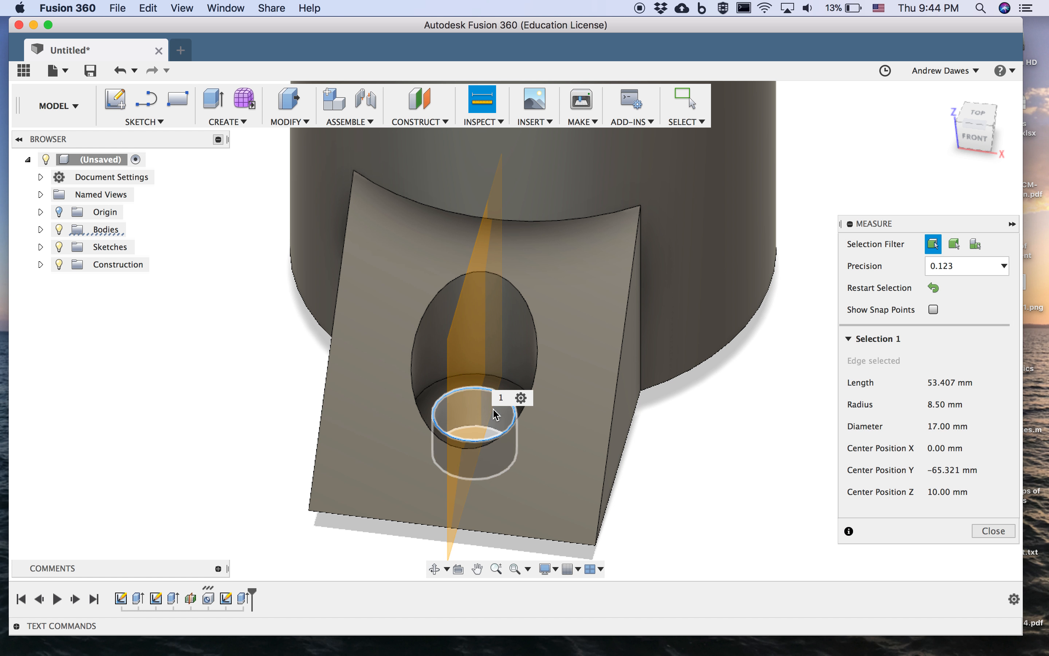
left_click(488, 431)
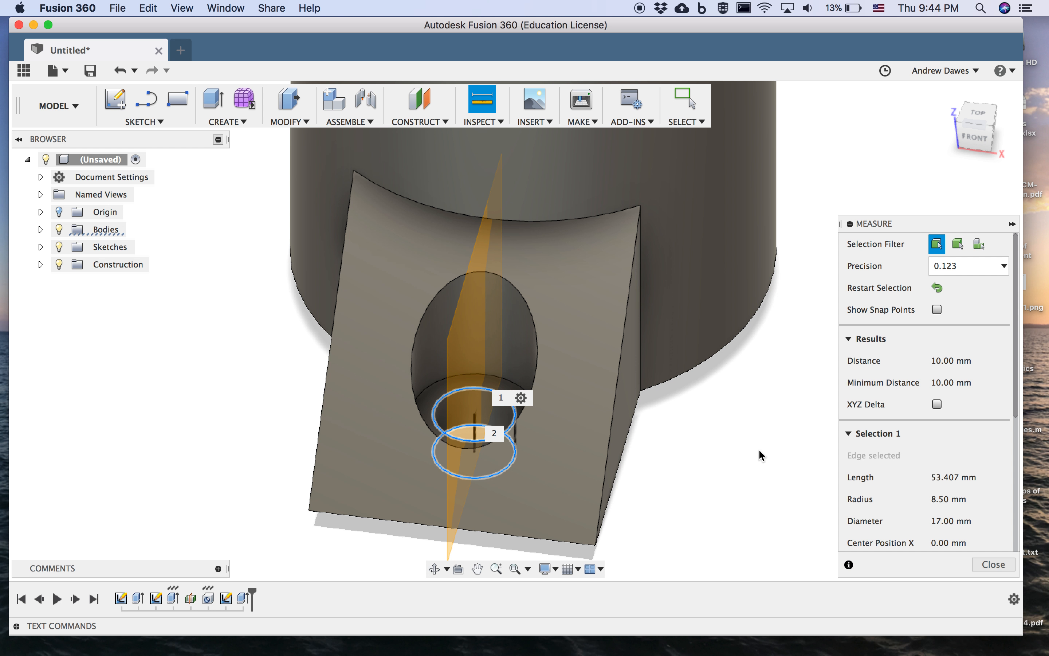
middle_click_drag(701, 464, 614, 480, "shift")
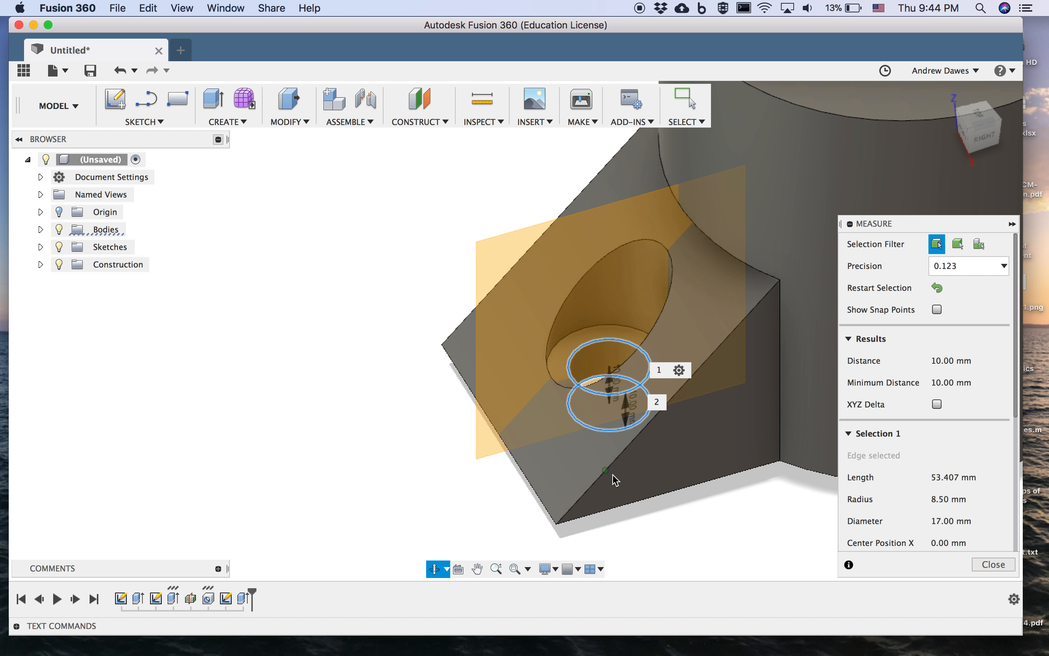
scroll(662, 415, "up", 2)
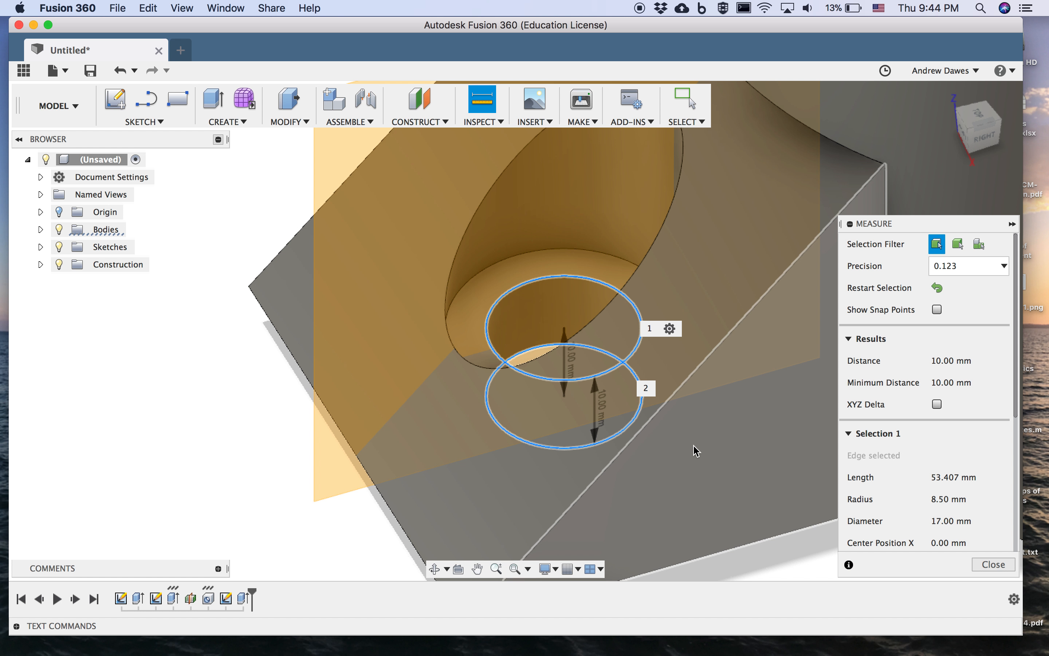
left_click(991, 567)
Step: Hide the construction geometry and examine the finished wedge and its counterbored hole at an angle
middle_click_drag(722, 417, 529, 279, "shift")
scroll(534, 282, "down", 5)
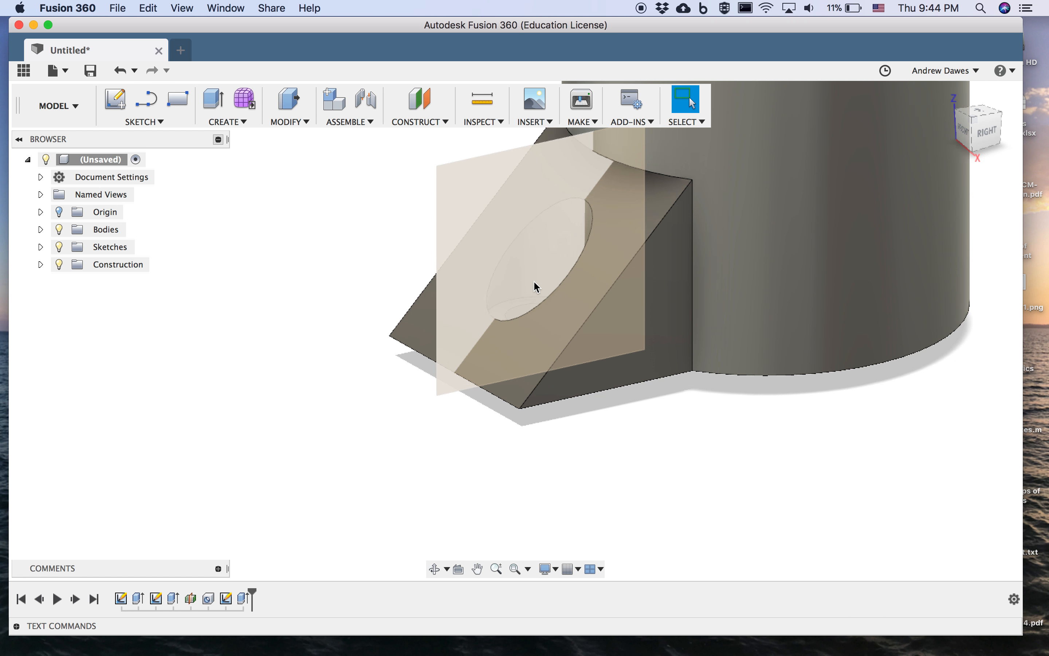
middle_click_drag(438, 292, 740, 425, "shift")
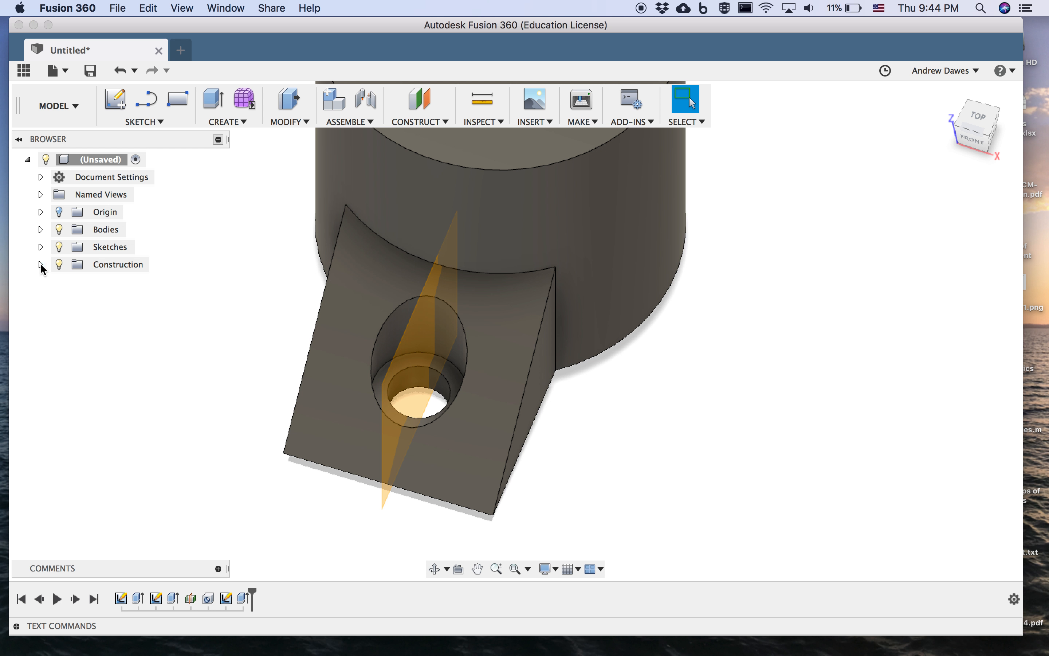
left_click(59, 264)
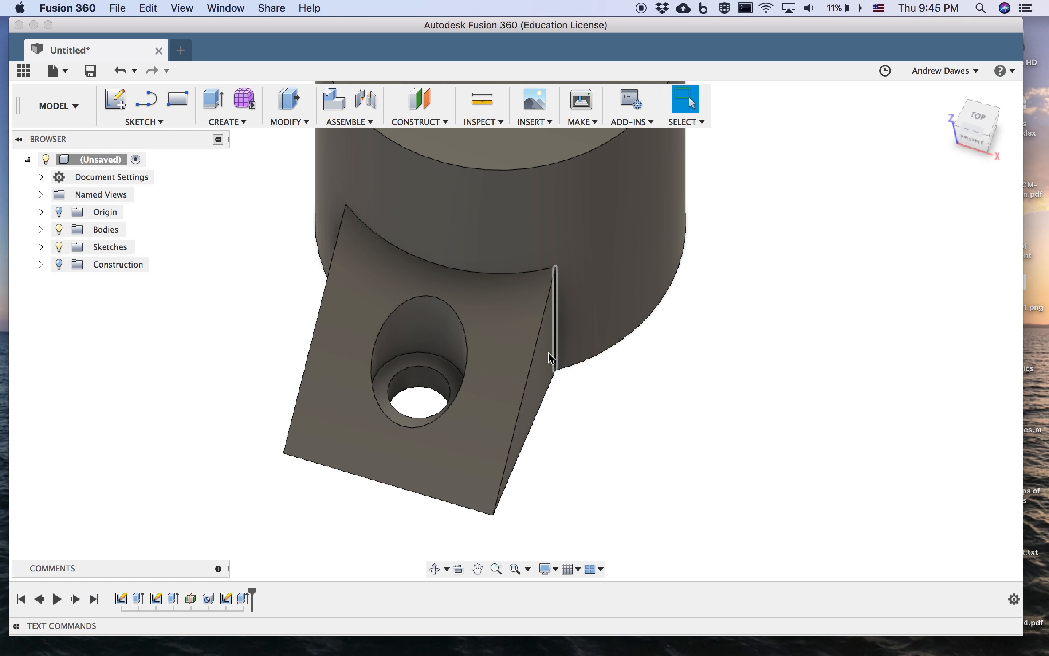
middle_click_drag(588, 401, 813, 426, "shift")
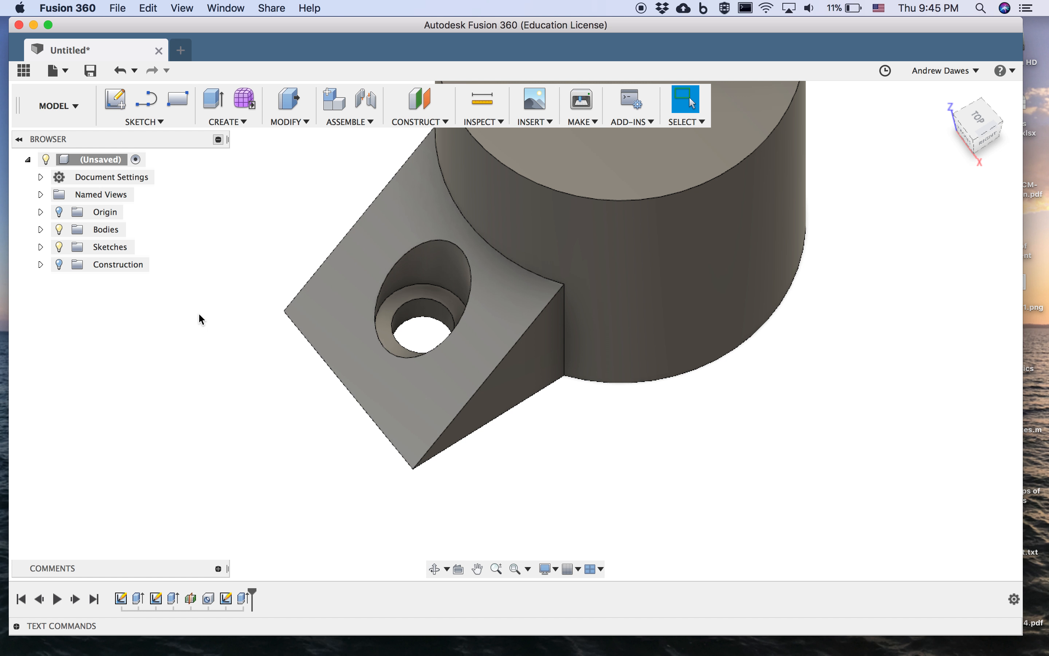